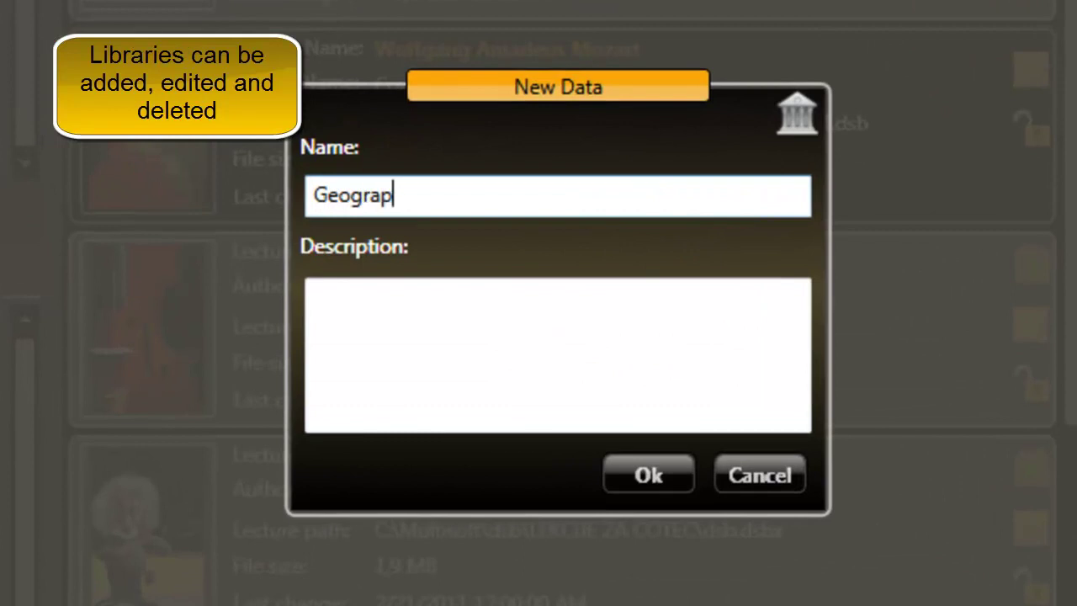
Enter "this is description with spelling checker" as the description of the new Geography library
{"action": "left_click", "coordinate": [554, 349]}
{"action": "type", "text": "this"}
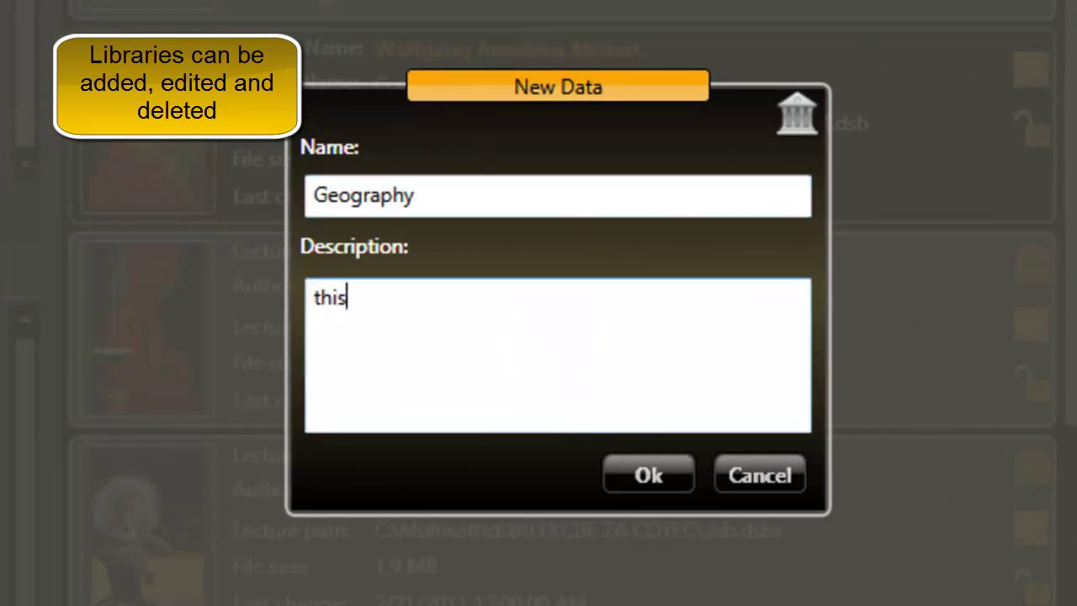
{"action": "type", "text": " is description with spelling checkery"}
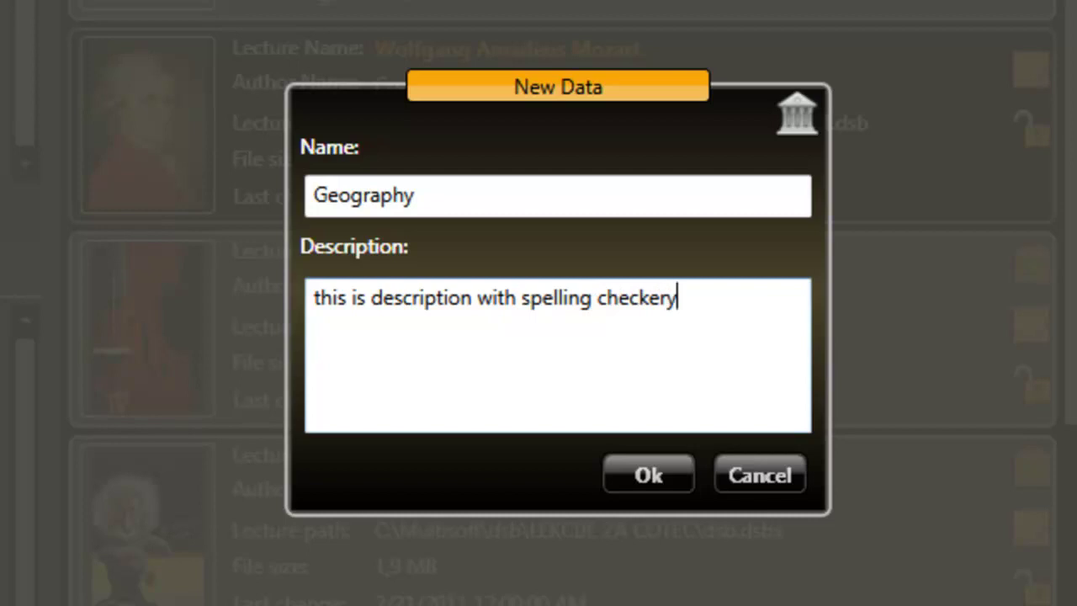
{"action": "key", "text": "BackSpace"}
{"action": "key", "text": "BackSpace"}
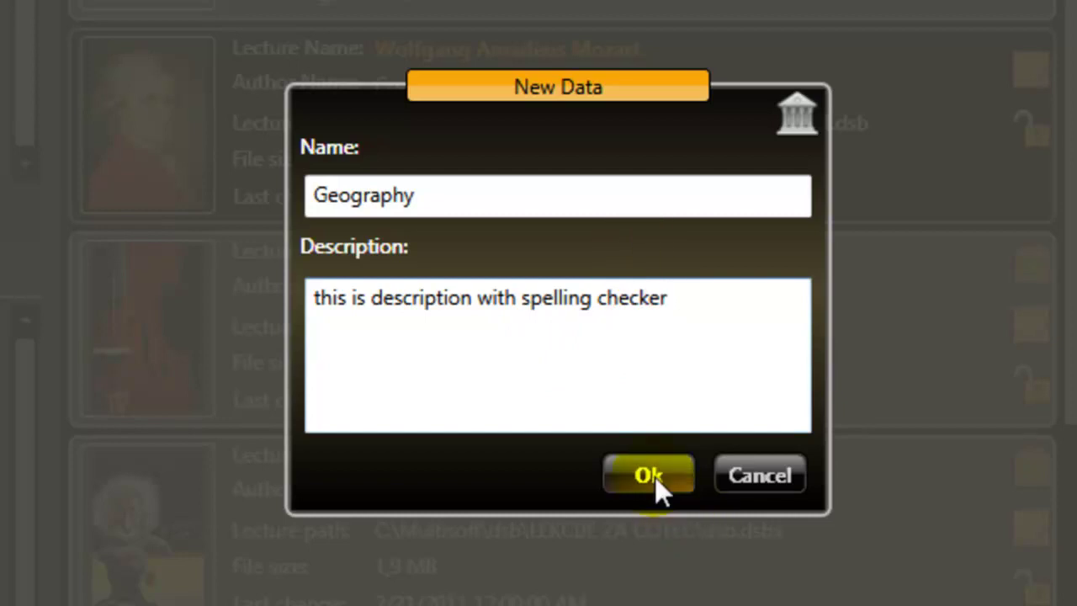
Replace the new library's description with "this is geography library" and save the library
{"action": "left_click_drag", "start_coordinate": [682, 299], "coordinate": [314, 318]}
{"action": "type", "text": "this is"}
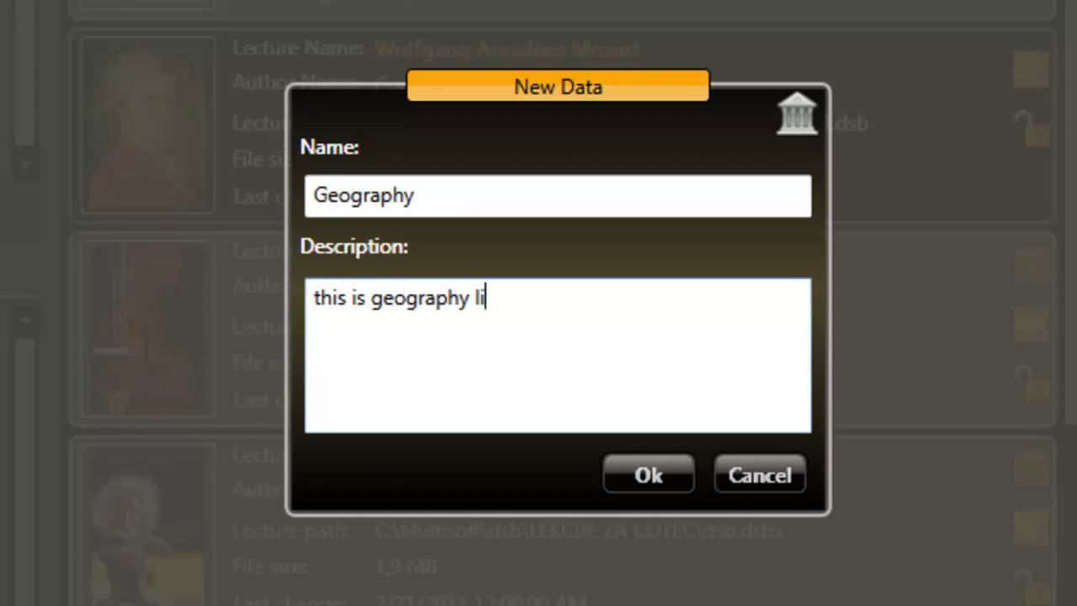
{"action": "type", "text": "geography library"}
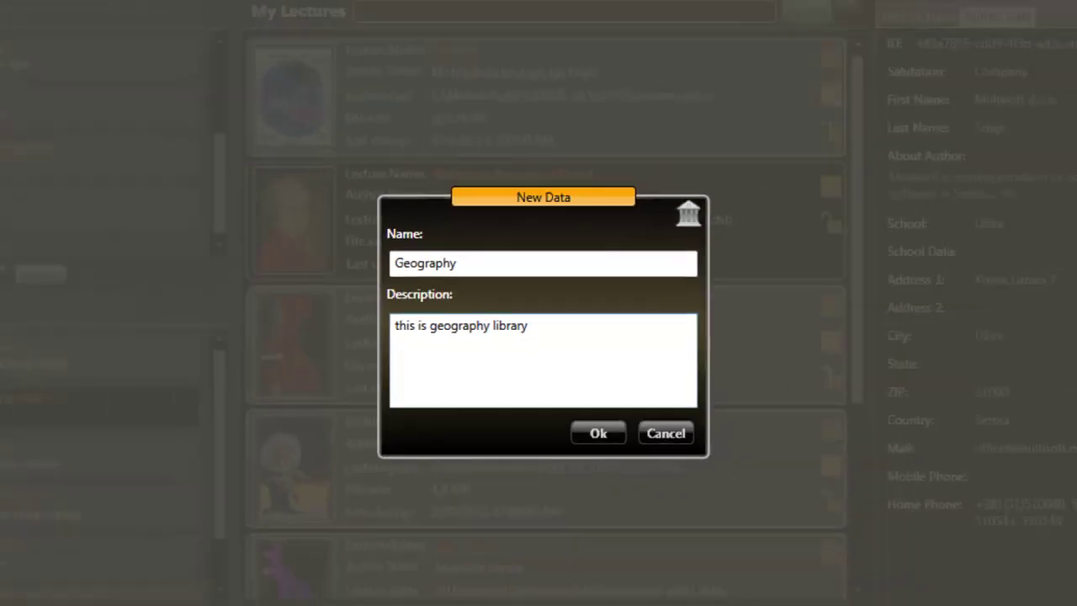
{"action": "left_click", "coordinate": [579, 420]}
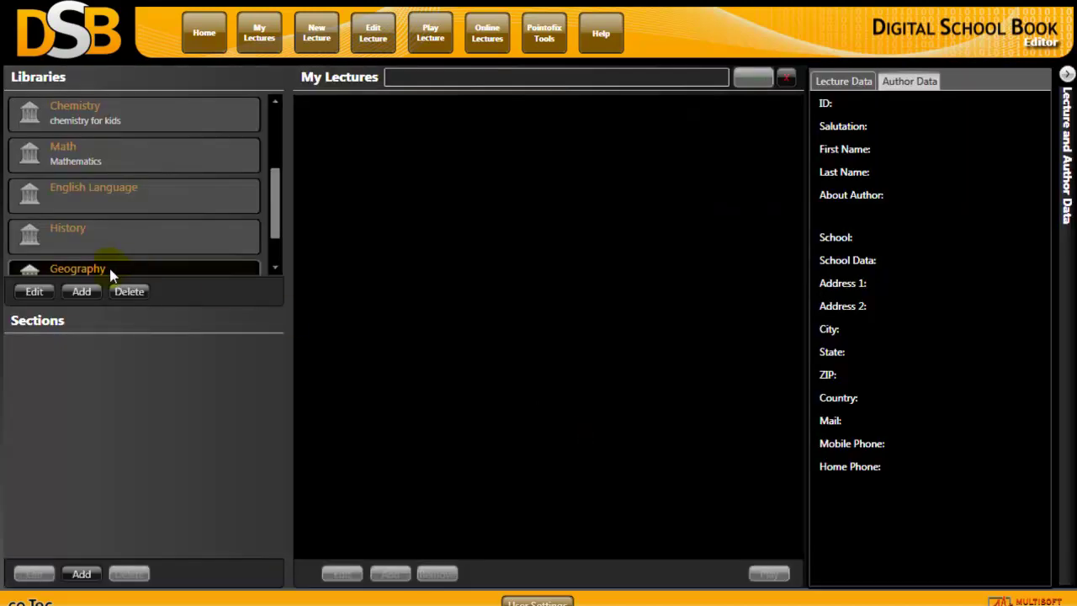
Add a section named "Geography for K-5" with the description "for kids" to the Geography library
{"action": "scroll", "coordinate": [275, 244], "scroll_direction": "down", "scroll_amount": 1}
{"action": "left_click", "coordinate": [160, 202]}
{"action": "left_click", "coordinate": [154, 242]}
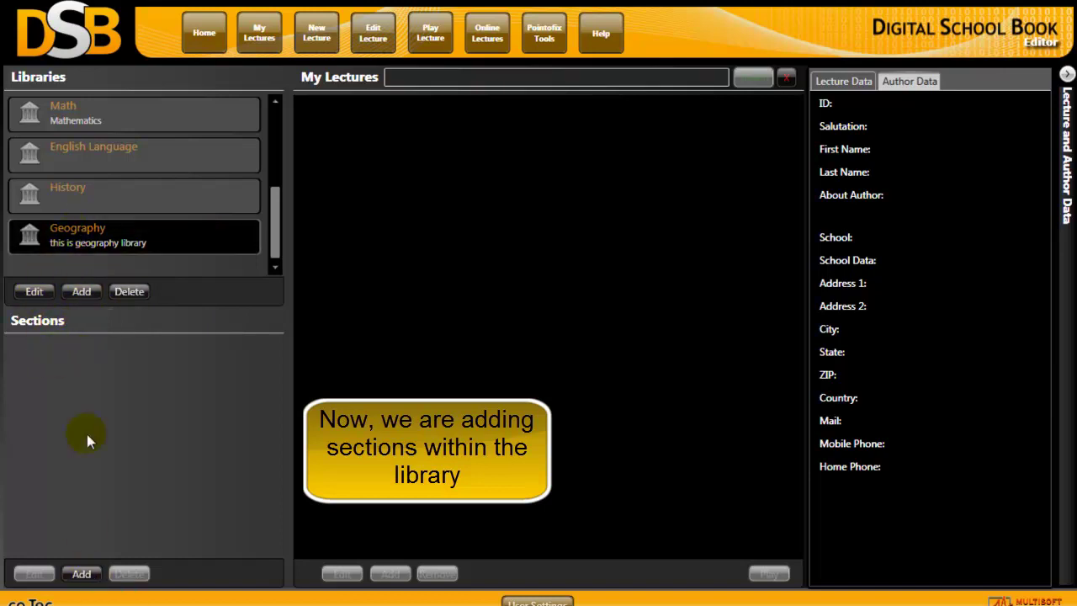
{"action": "left_click", "coordinate": [82, 573]}
{"action": "left_click", "coordinate": [451, 281]}
{"action": "type", "text": "Geogra"}
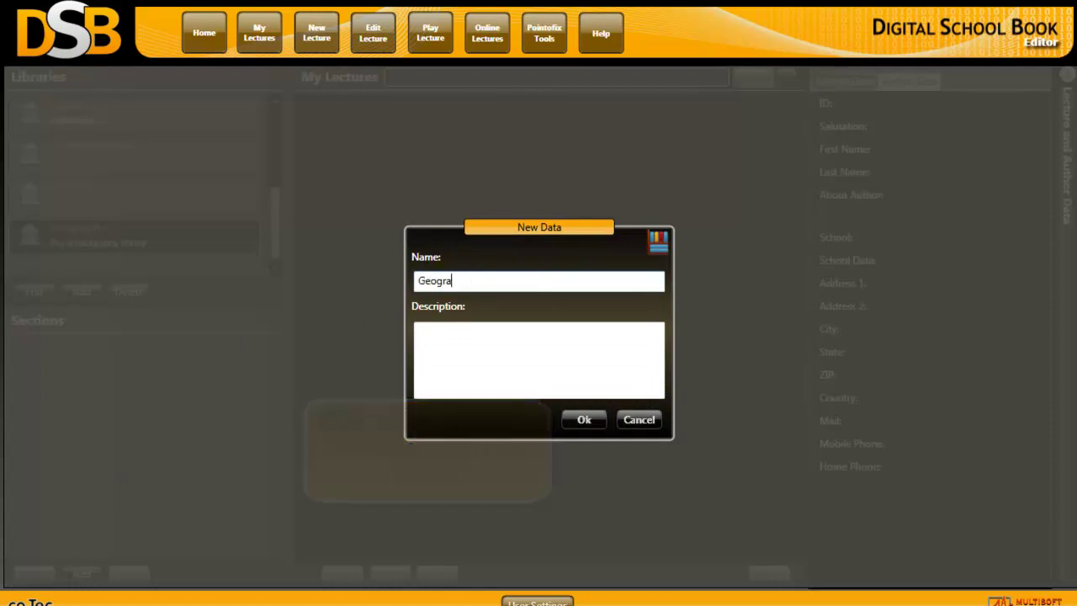
{"action": "type", "text": "phy for K-5"}
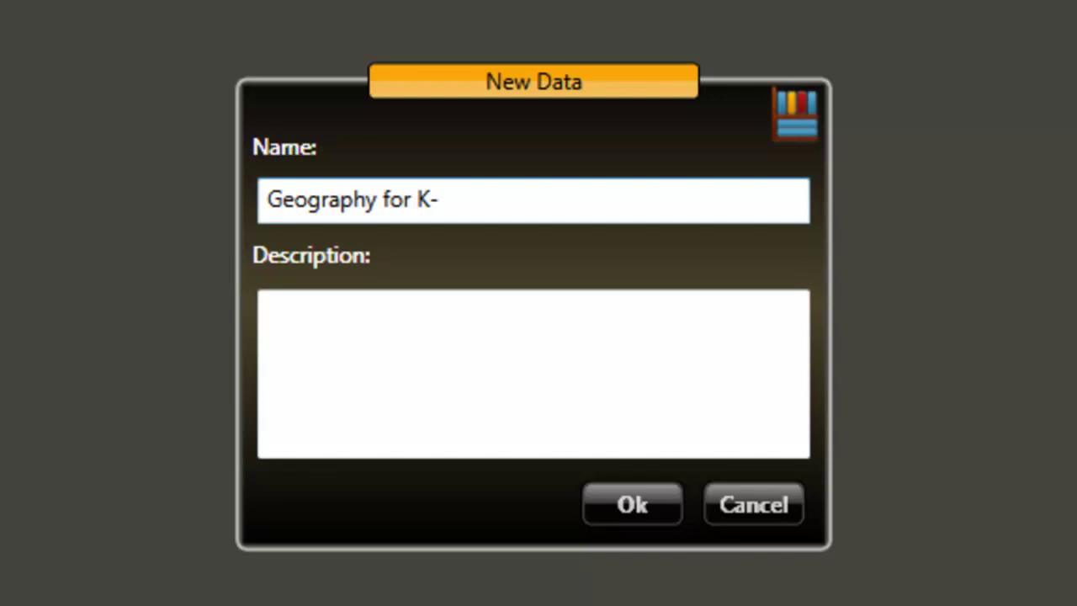
{"action": "key", "text": "Tab"}
{"action": "type", "text": "t"}
{"action": "left_click", "coordinate": [632, 505]}
Add two more sections named "Geography for K-6" and "Geography for K-7" without descriptions to the Geography library
{"action": "left_click", "coordinate": [82, 566]}
{"action": "left_click", "coordinate": [486, 271]}
{"action": "type", "text": "Geograp"}
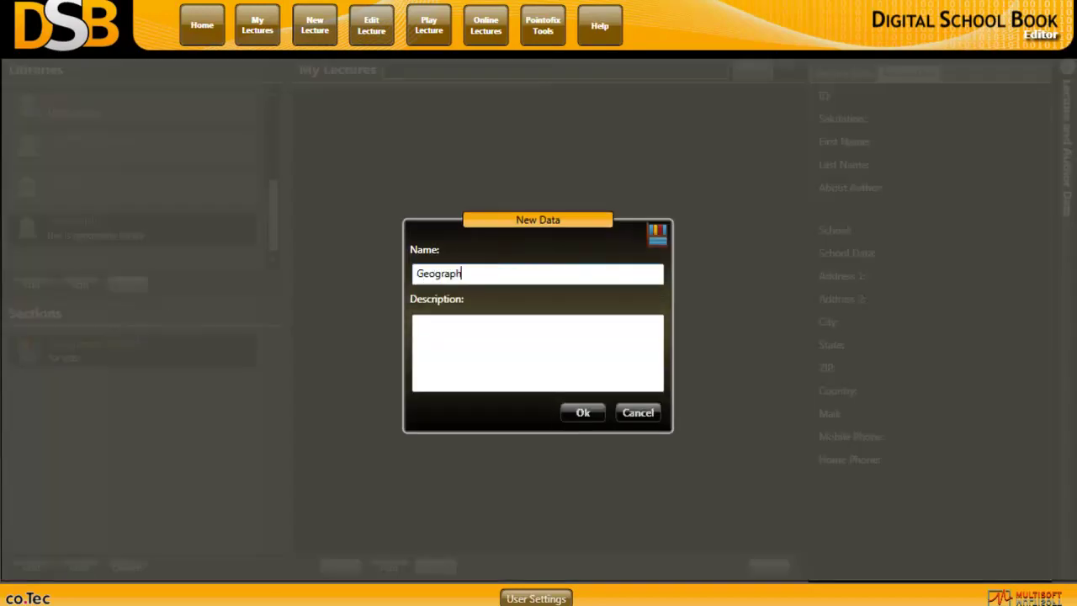
{"action": "left_click", "coordinate": [583, 412]}
{"action": "left_click", "coordinate": [79, 567]}
{"action": "left_click", "coordinate": [471, 273]}
{"action": "type", "text": "Geograp"}
{"action": "left_click", "coordinate": [582, 413]}
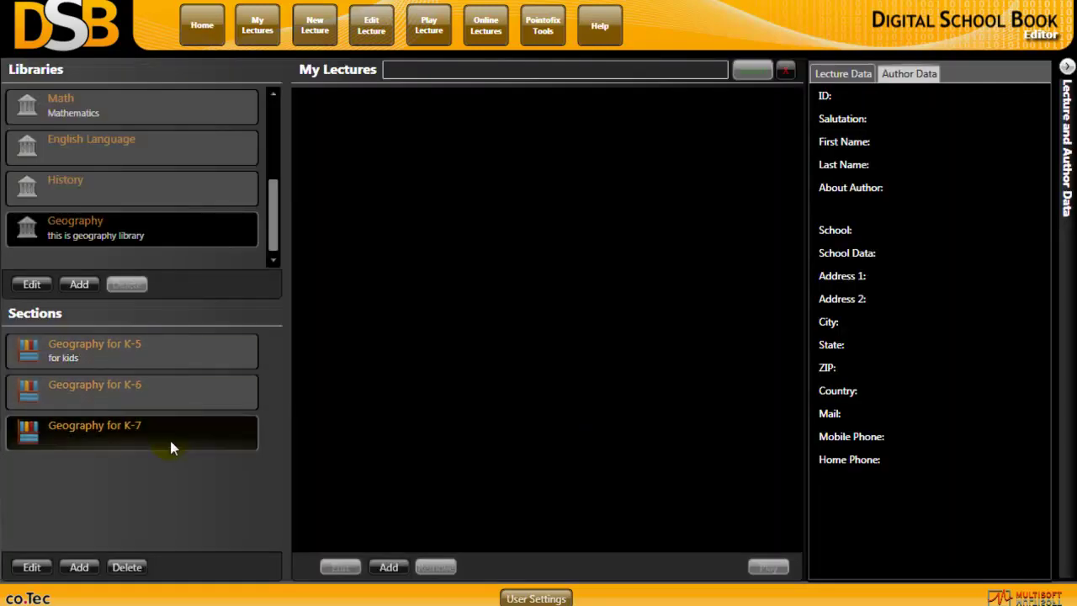
Add a section named "Geography for K-3" and reorder the sections to K-3, K-6, K-7, K-5
{"action": "left_click", "coordinate": [79, 565]}
{"action": "left_click", "coordinate": [493, 272]}
{"action": "type", "text": "Geography for K-3"}
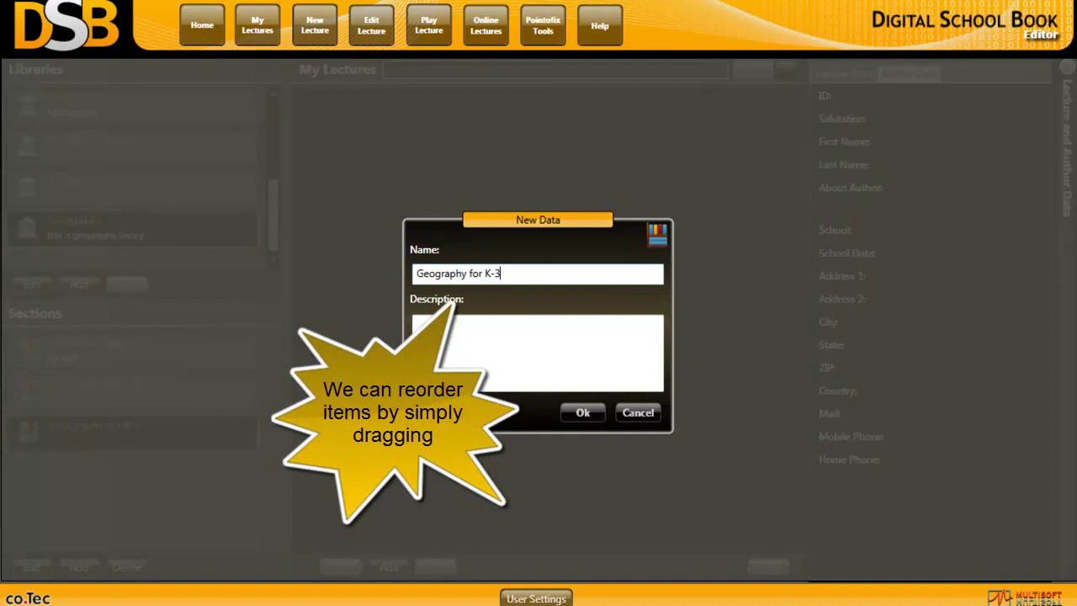
{"action": "left_click", "coordinate": [582, 412]}
{"action": "left_click_drag", "start_coordinate": [204, 471], "coordinate": [160, 349]}
{"action": "left_click_drag", "start_coordinate": [156, 397], "coordinate": [160, 477]}
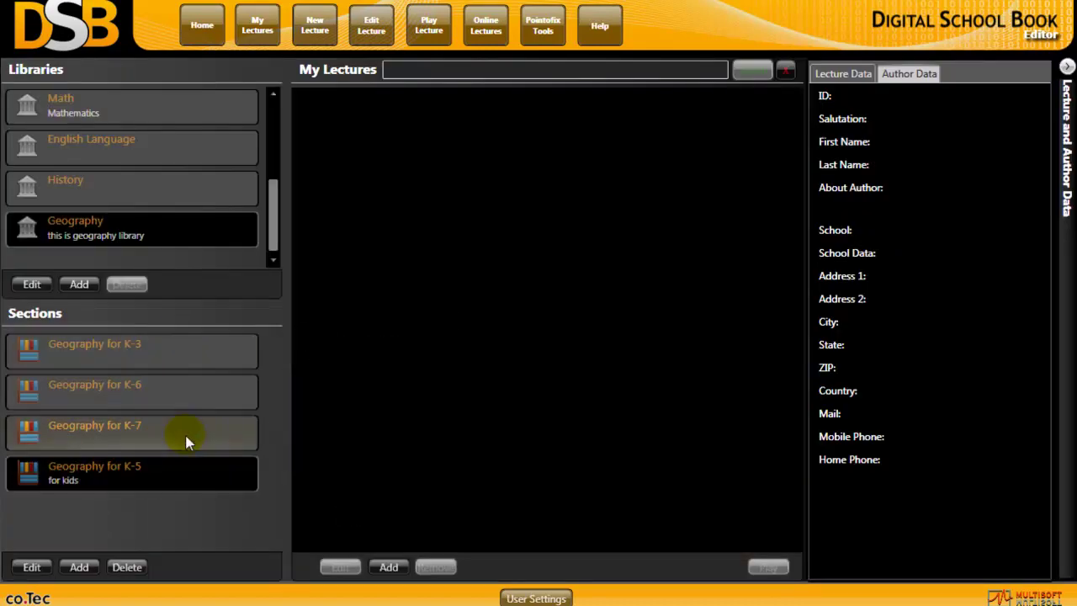
{"action": "left_click", "coordinate": [135, 360]}
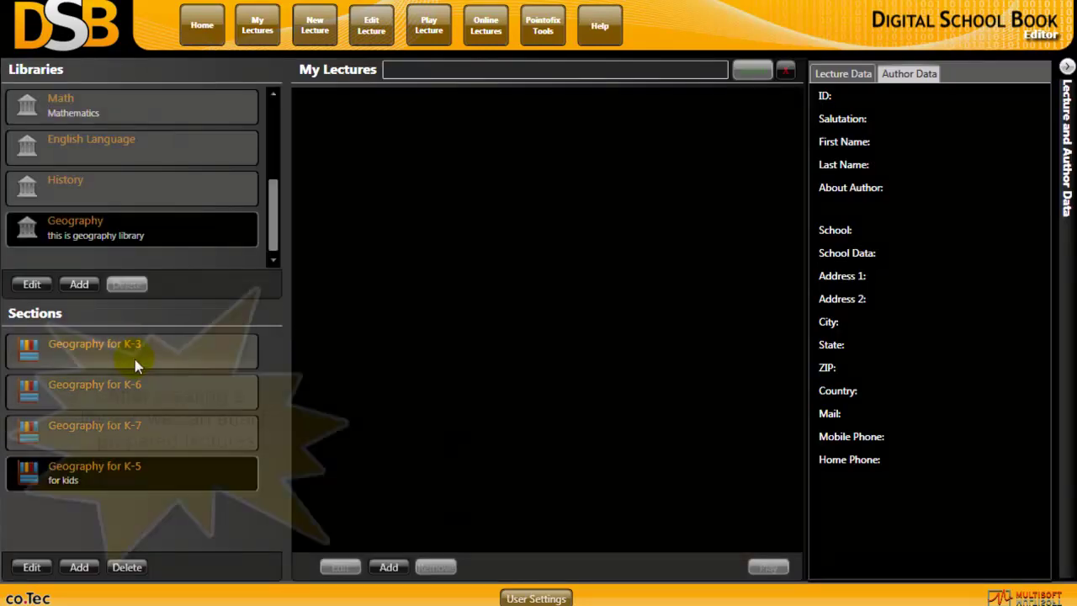
{"action": "left_click", "coordinate": [383, 567]}
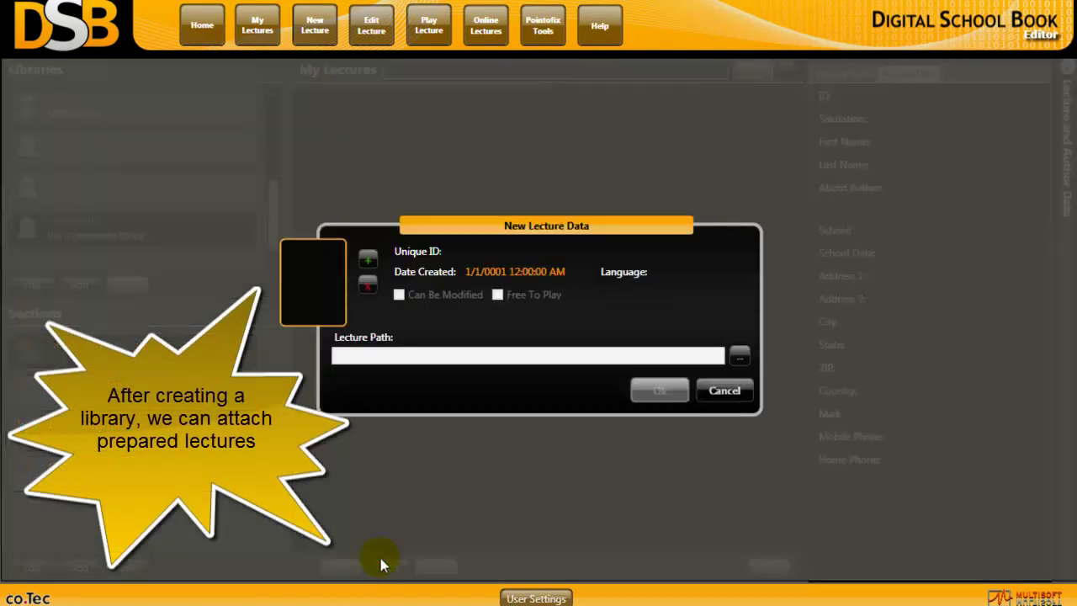
{"action": "left_click", "coordinate": [724, 389]}
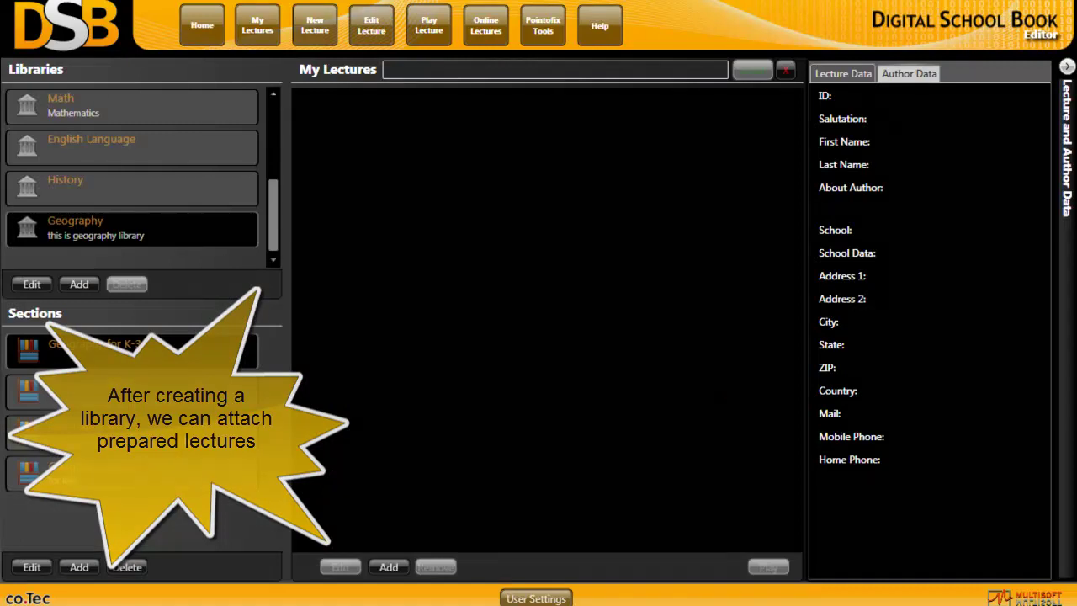
Open the For demonstrators section of the Demo Library and select the About Digital School Book lecture
{"action": "left_click_drag", "start_coordinate": [282, 212], "coordinate": [281, 152]}
{"action": "left_click", "coordinate": [152, 153]}
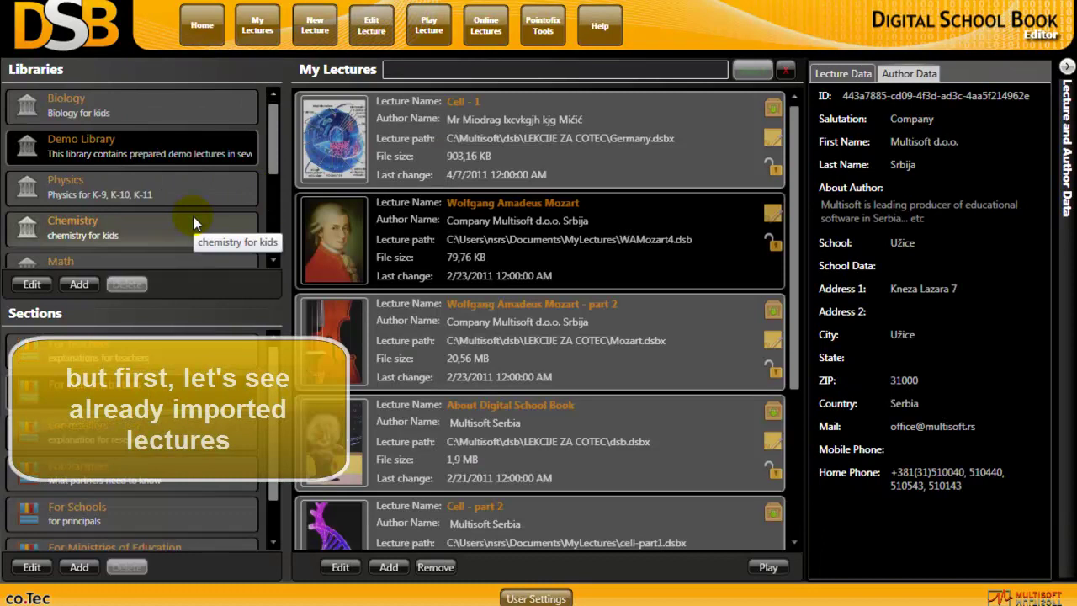
{"action": "left_click", "coordinate": [152, 404]}
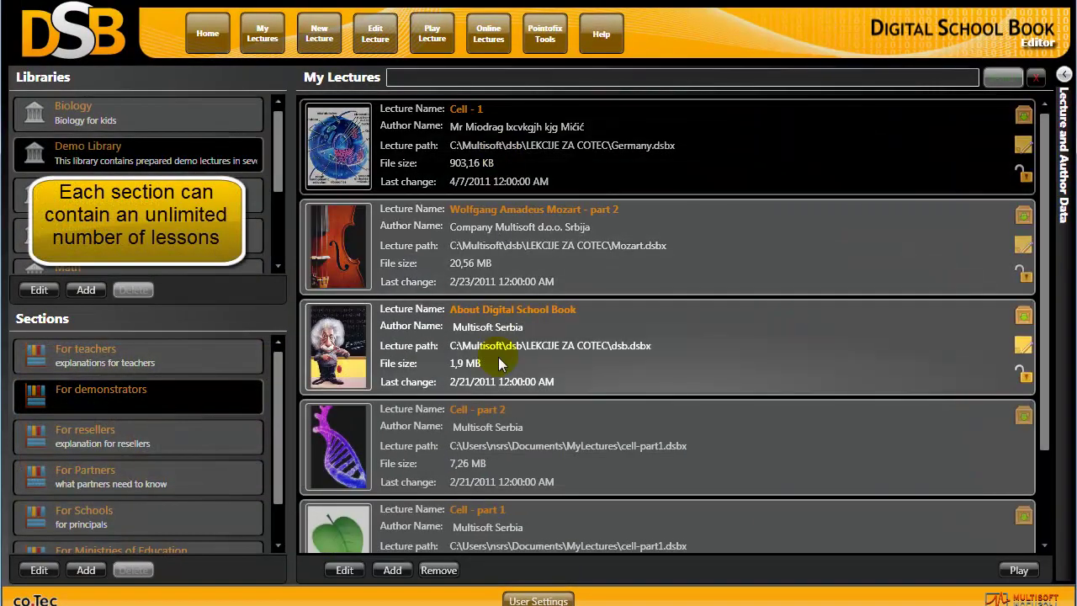
{"action": "left_click", "coordinate": [498, 356]}
{"action": "mouse_move", "coordinate": [1046, 224]}
{"action": "left_mouse_down"}
{"action": "mouse_move", "coordinate": [1052, 373]}
{"action": "mouse_move", "coordinate": [1045, 215]}
{"action": "left_mouse_up"}
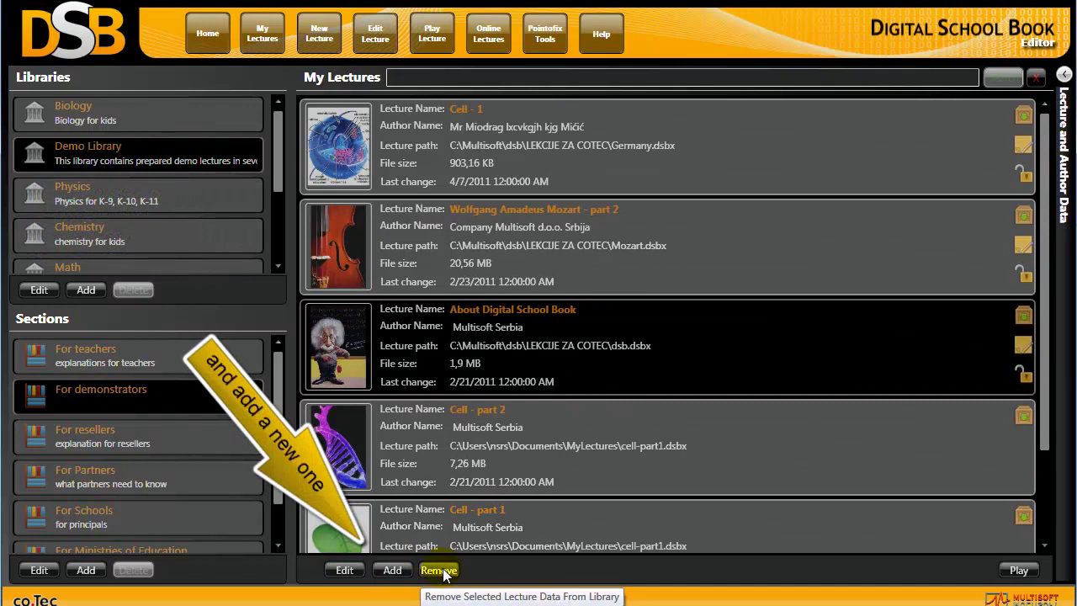
Import the .dsb lecture file WAMozart4 from the MyLectures folder into the For demonstrators section
{"action": "left_click", "coordinate": [392, 571]}
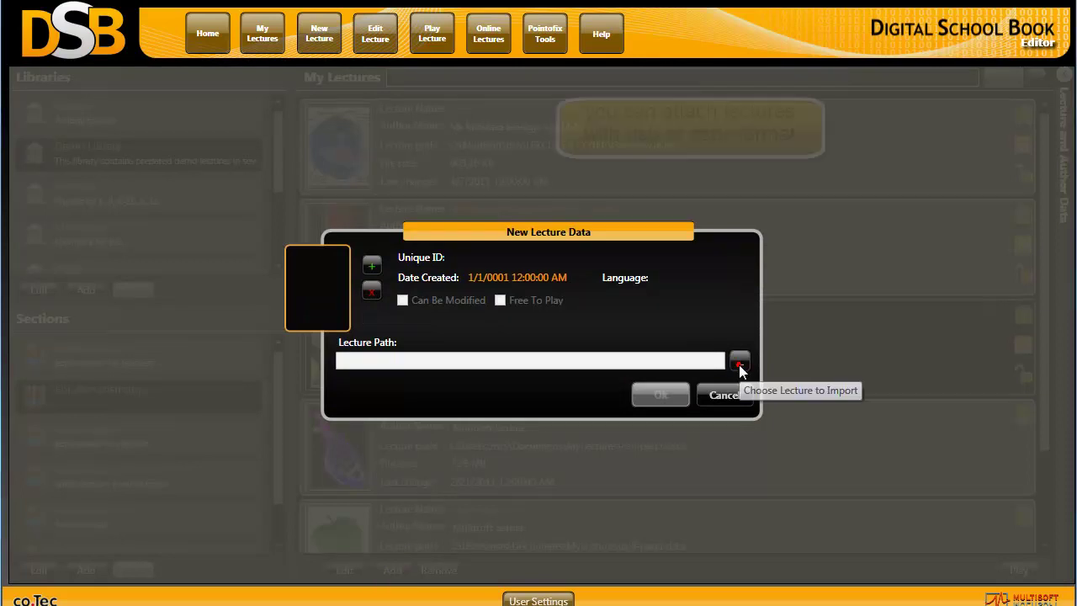
{"action": "left_click", "coordinate": [745, 358]}
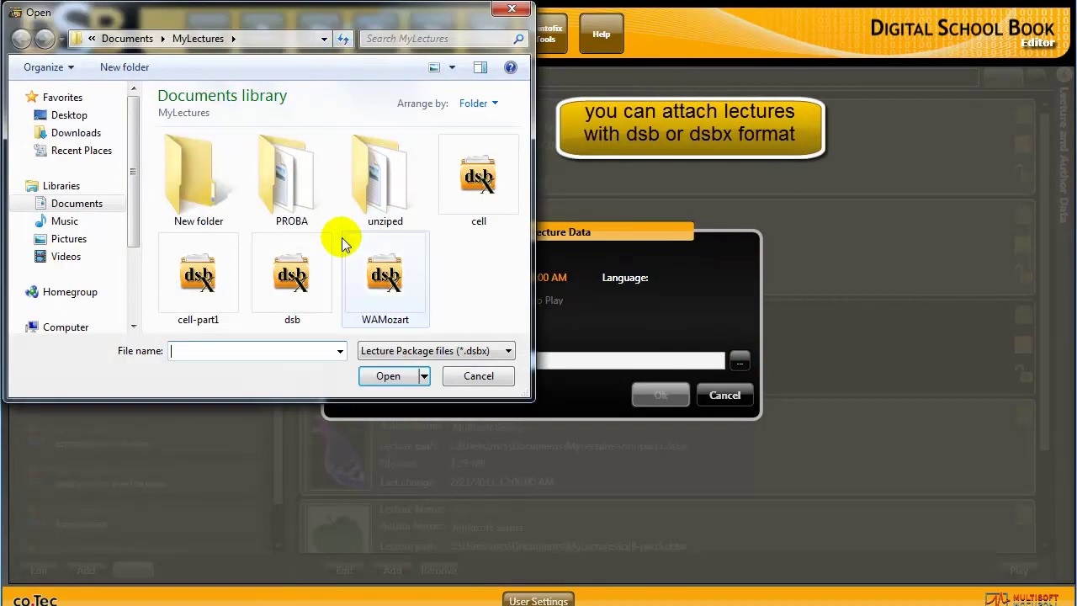
{"action": "left_click", "coordinate": [506, 352]}
{"action": "left_click", "coordinate": [465, 379]}
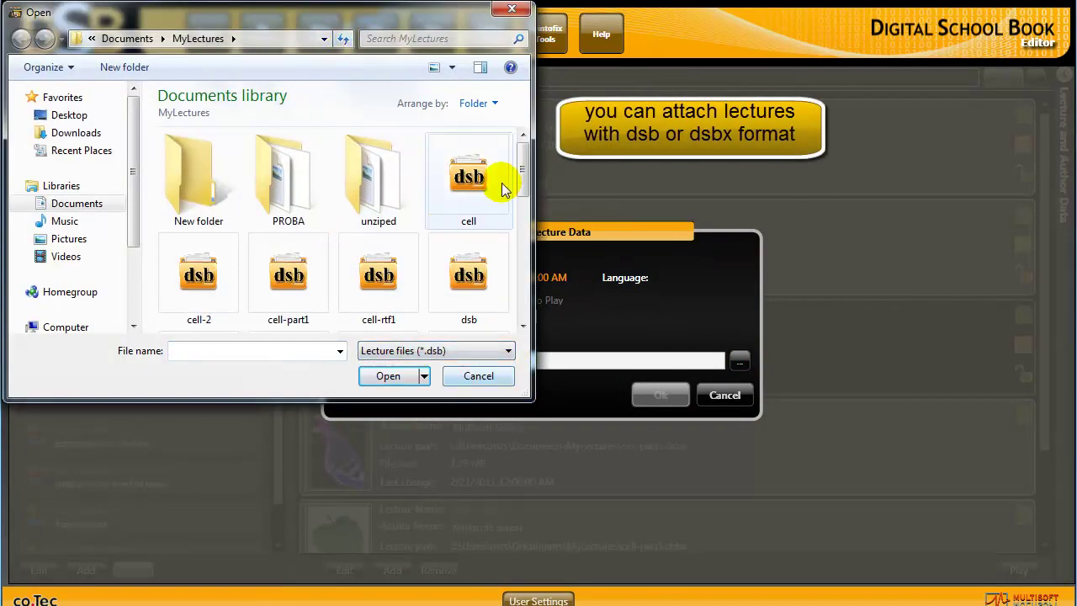
{"action": "left_click_drag", "start_coordinate": [522, 168], "coordinate": [523, 284]}
{"action": "double_click", "coordinate": [200, 277]}
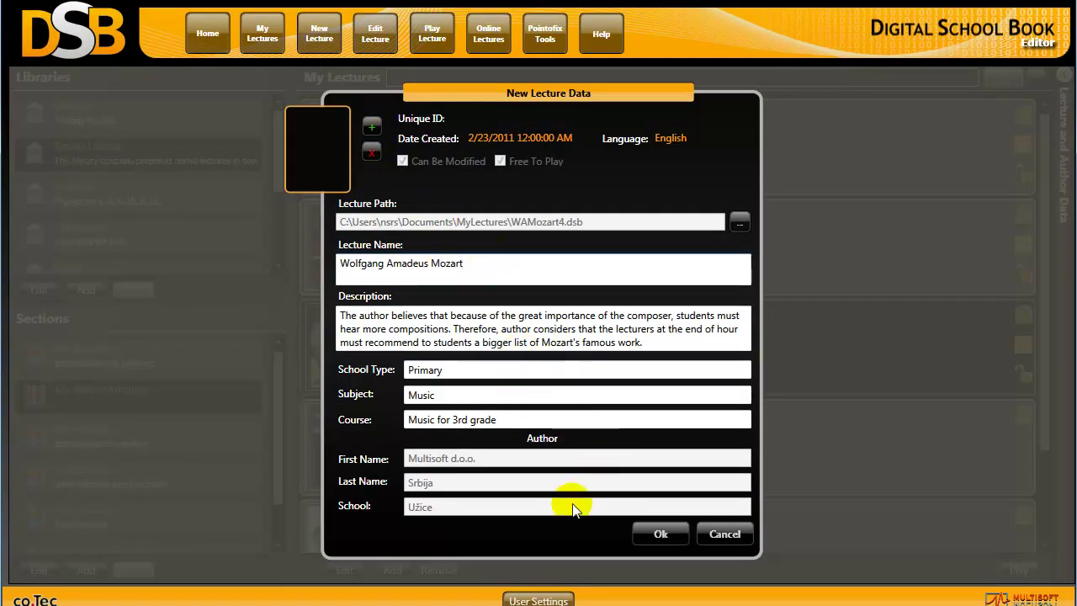
{"action": "left_click", "coordinate": [659, 533]}
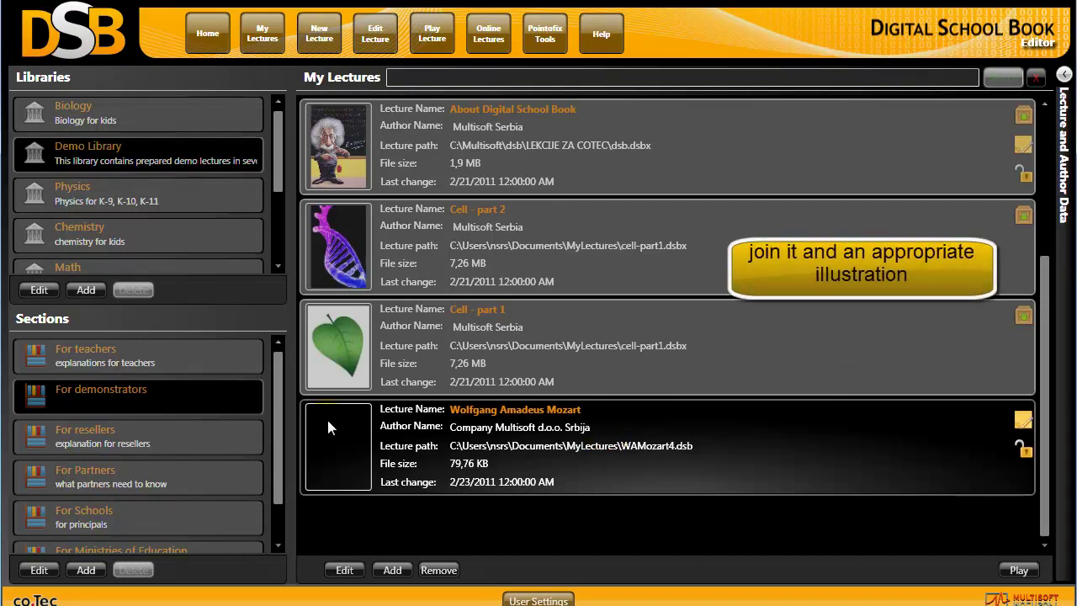
Give the newly imported Wolfgang Amadeus Mozart lecture the mozart cover image from the Lecture Covers folder in Pictures
{"action": "double_click", "coordinate": [589, 438]}
{"action": "left_click", "coordinate": [372, 126]}
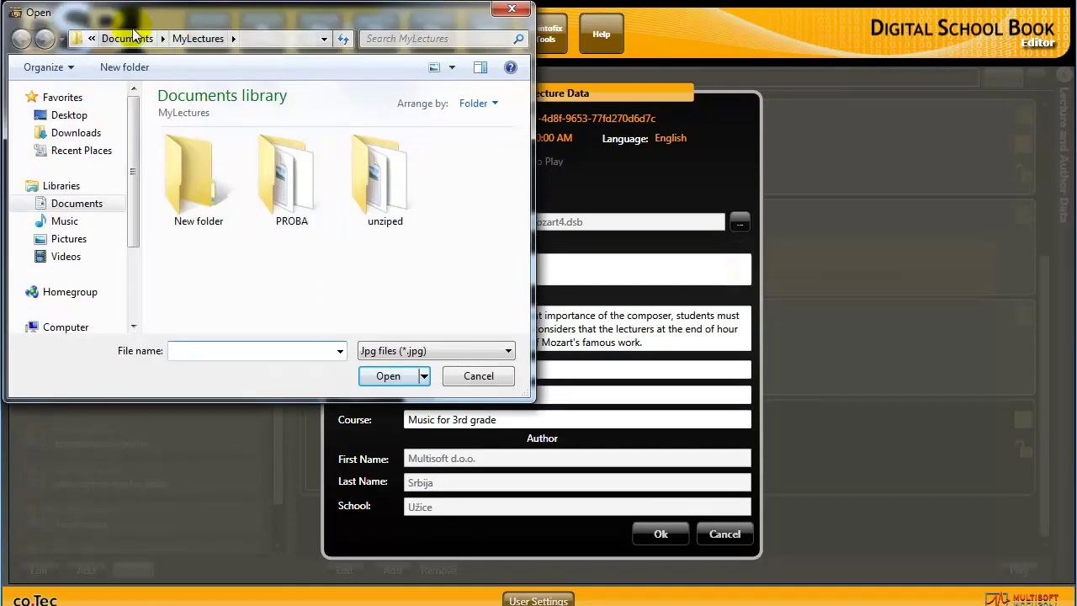
{"action": "left_click", "coordinate": [132, 37]}
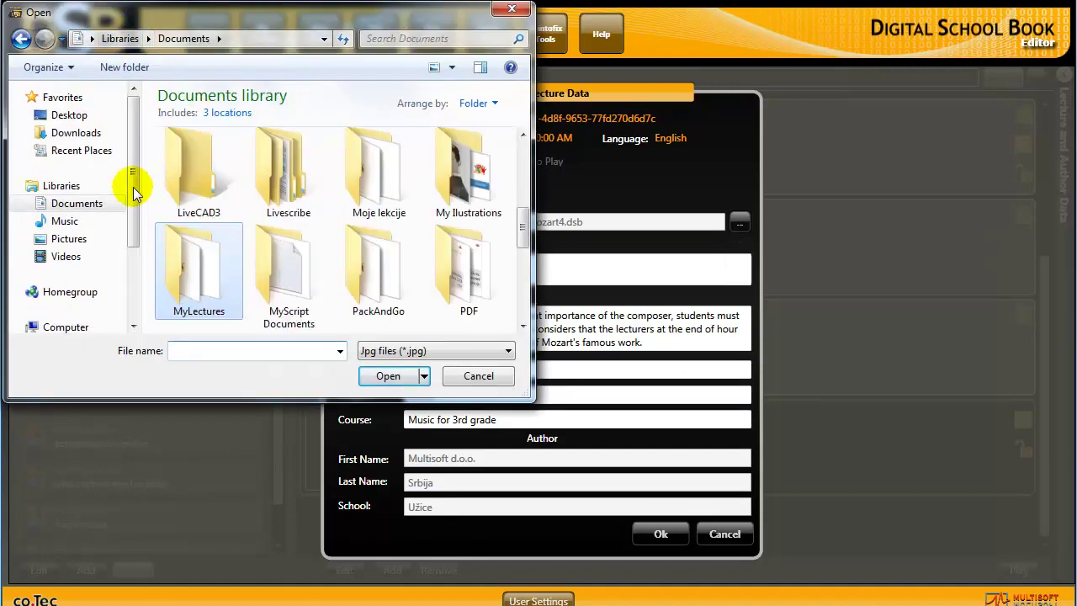
{"action": "left_click", "coordinate": [71, 238]}
{"action": "double_click", "coordinate": [293, 223]}
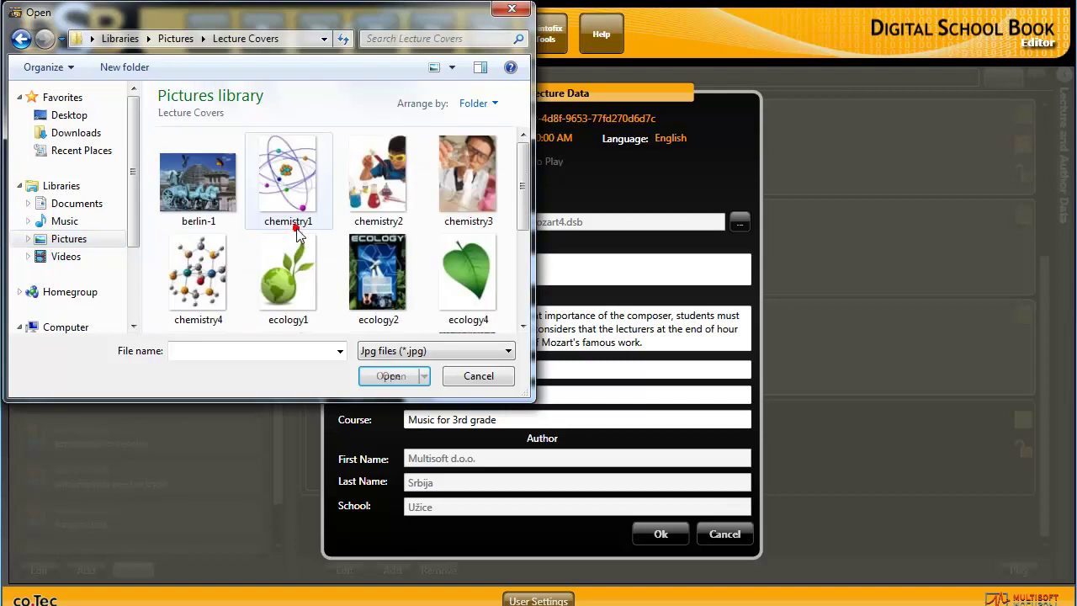
{"action": "left_click_drag", "start_coordinate": [522, 190], "coordinate": [500, 307]}
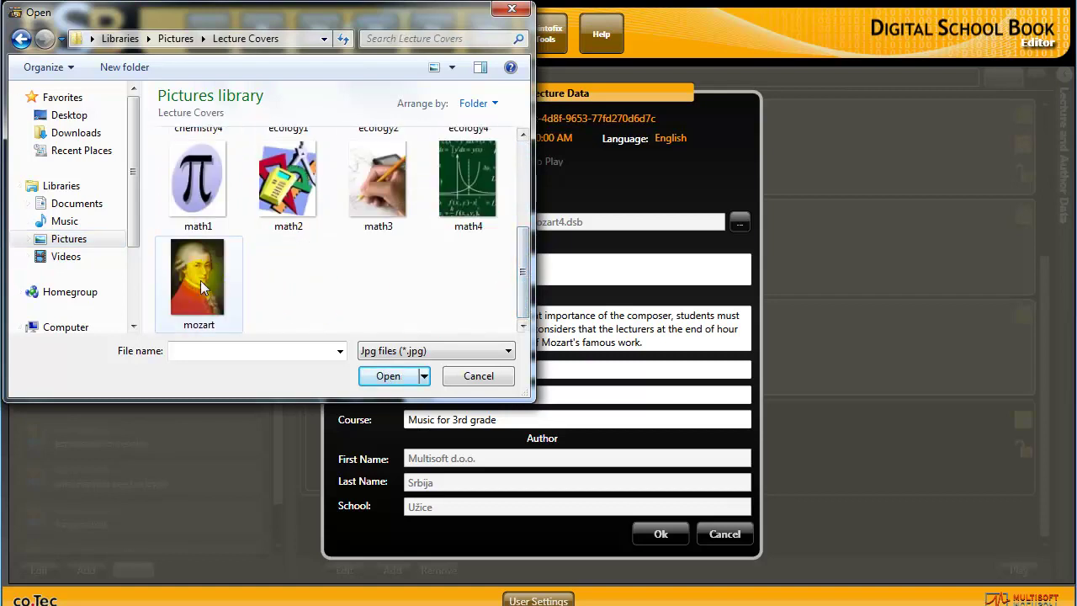
{"action": "left_click", "coordinate": [201, 280]}
{"action": "left_click", "coordinate": [388, 376]}
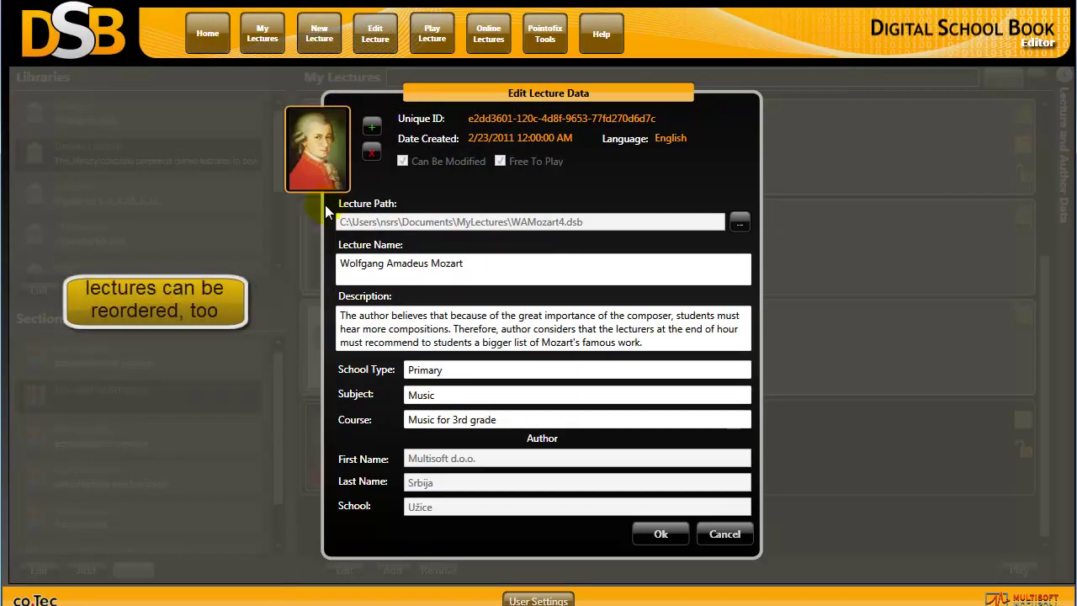
{"action": "left_click", "coordinate": [661, 534]}
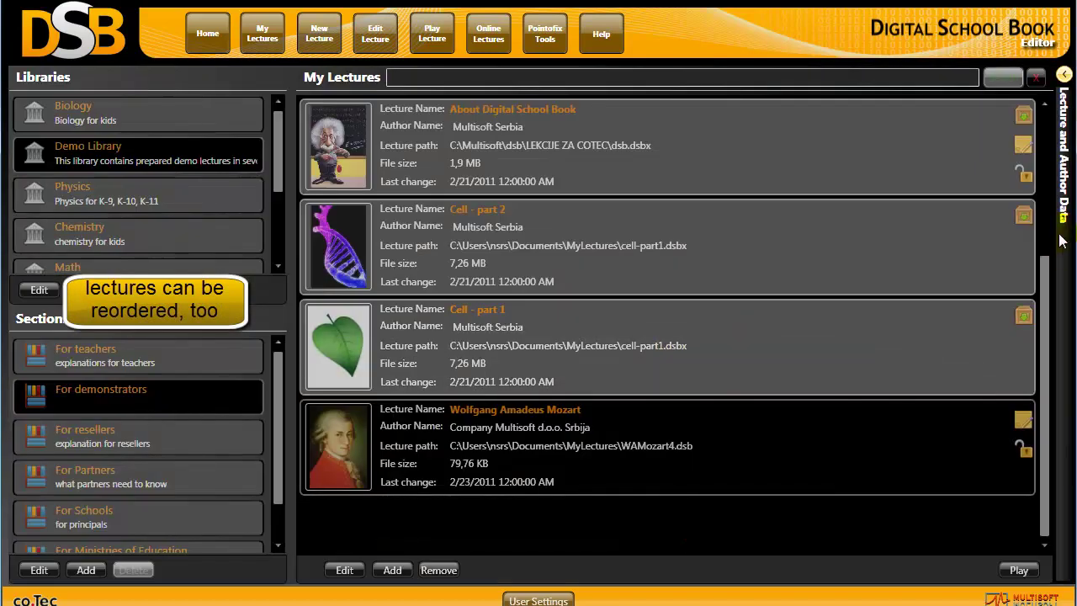
Move the Wolfgang Amadeus Mozart lecture up the list to sit directly before Wolfgang Amadeus Mozart - part 2
{"action": "left_click_drag", "start_coordinate": [1043, 320], "coordinate": [1044, 345]}
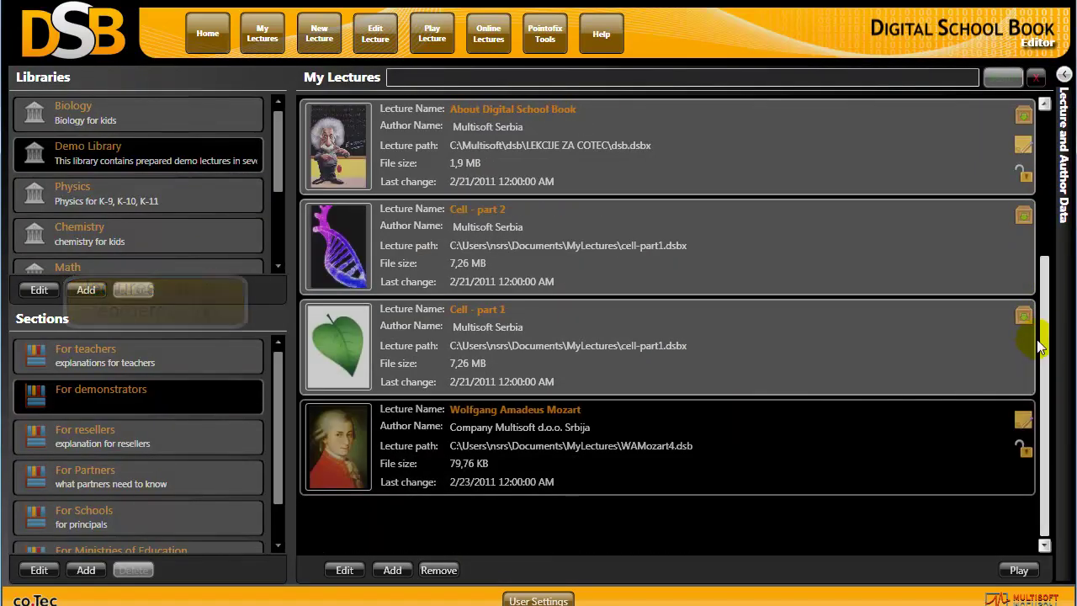
{"action": "left_click_drag", "start_coordinate": [512, 440], "coordinate": [523, 186]}
{"action": "left_click_drag", "start_coordinate": [1047, 305], "coordinate": [1046, 157]}
{"action": "left_click_drag", "start_coordinate": [524, 434], "coordinate": [512, 206]}
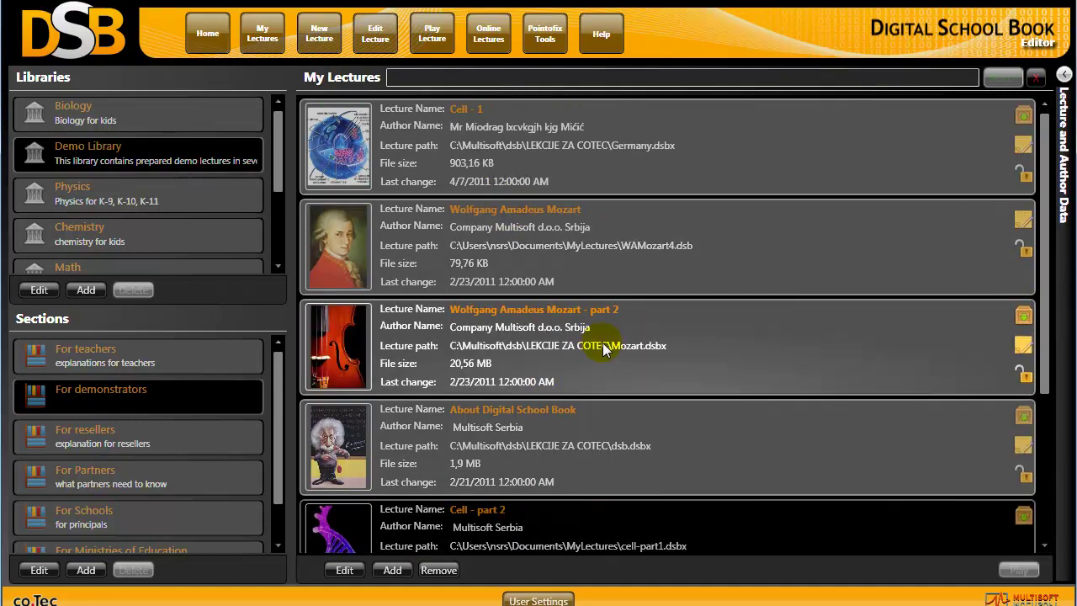
Open the Wolfgang Amadeus Mozart lecture's data for editing, review its fields, and accept the dialog
{"action": "left_click", "coordinate": [362, 224]}
{"action": "left_click", "coordinate": [501, 346]}
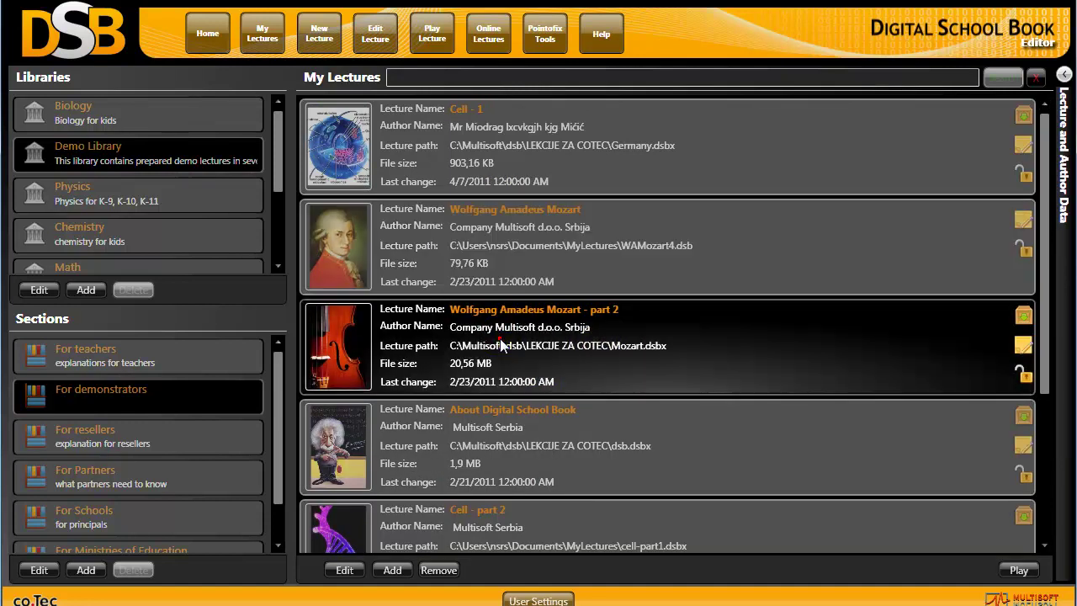
{"action": "left_click", "coordinate": [490, 263]}
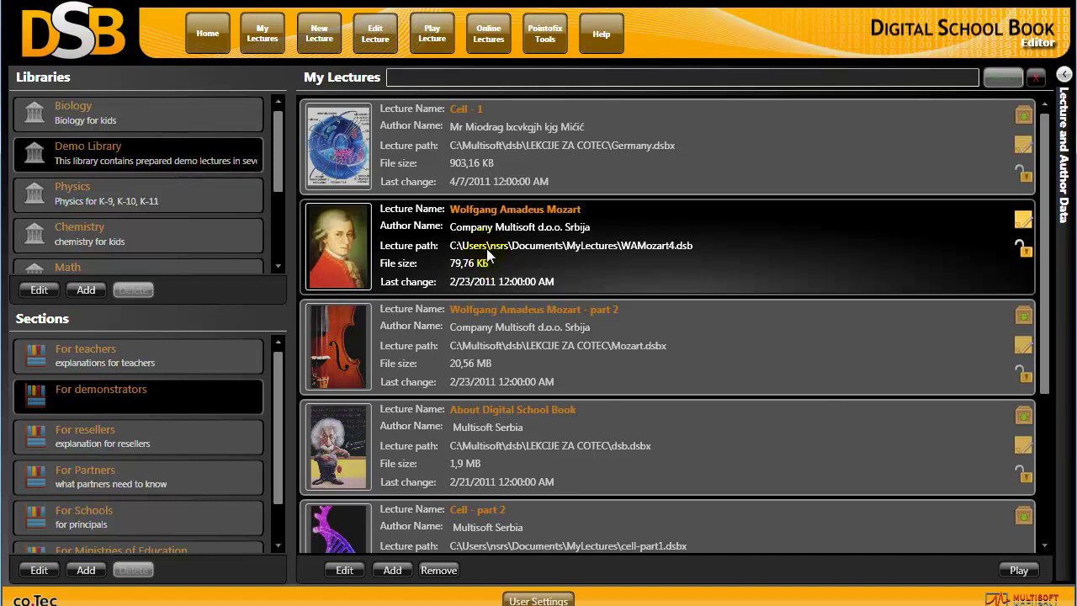
{"action": "double_click", "coordinate": [488, 252]}
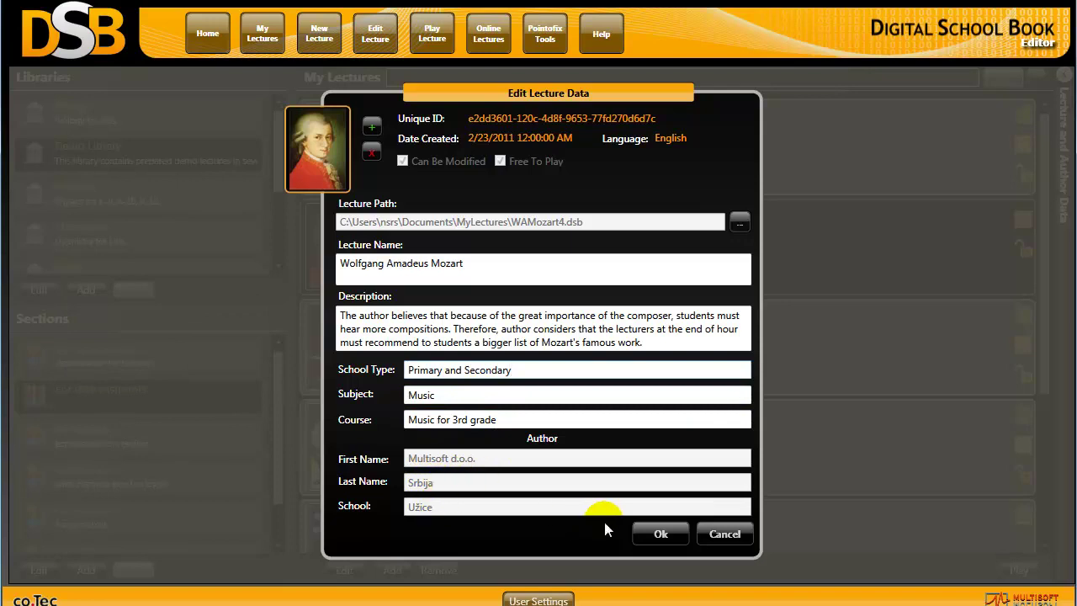
{"action": "left_click", "coordinate": [645, 532]}
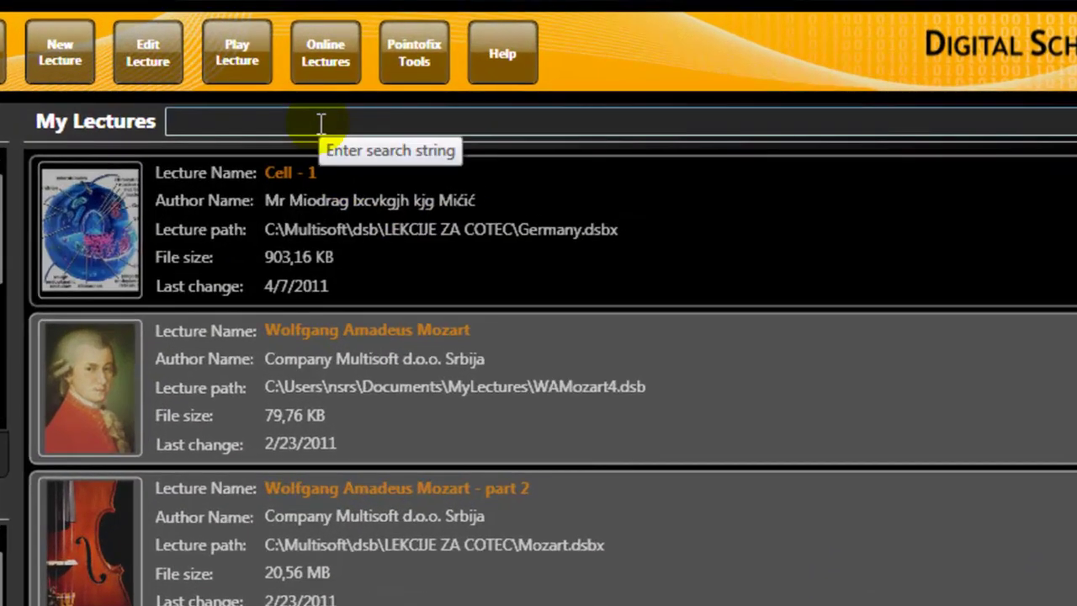
Search the lectures in the For demonstrators section for "mozart" and select a lecture in the filtered list
{"action": "left_click", "coordinate": [485, 77]}
{"action": "type", "text": "m"}
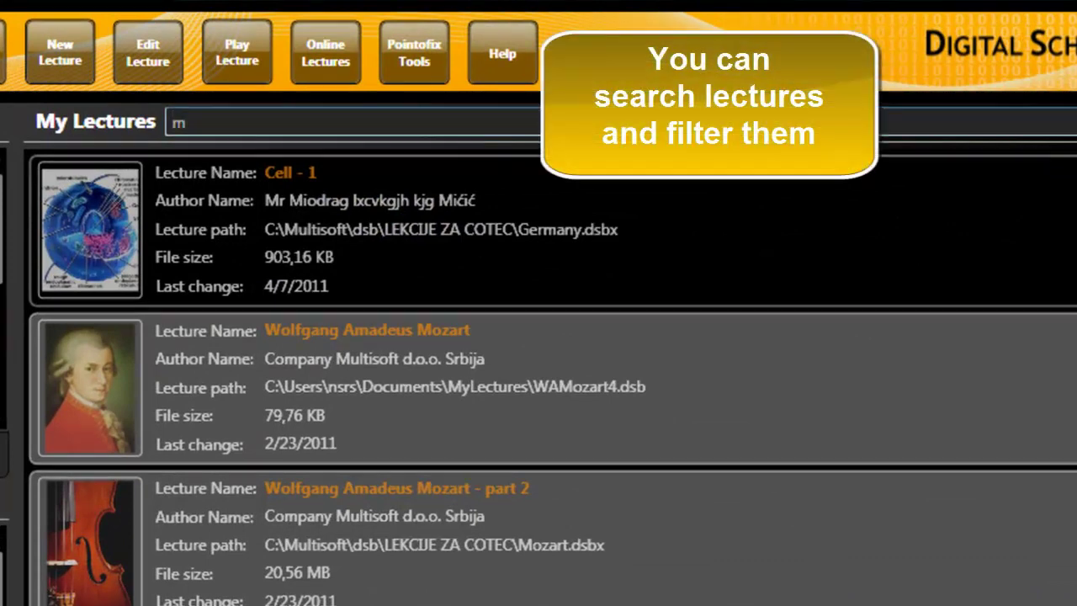
{"action": "type", "text": "ozart"}
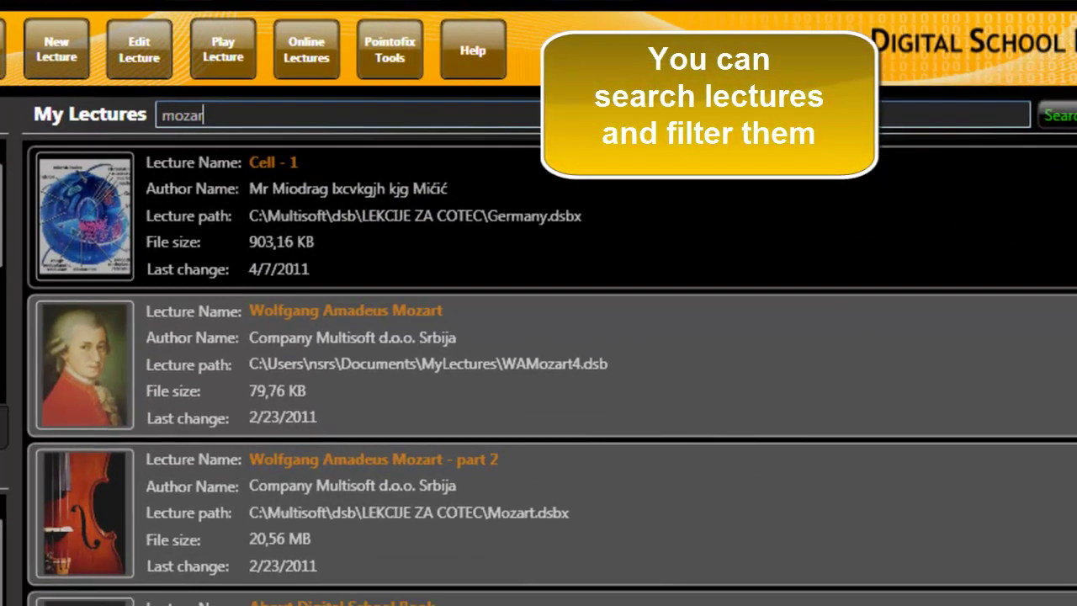
{"action": "left_click", "coordinate": [1025, 110]}
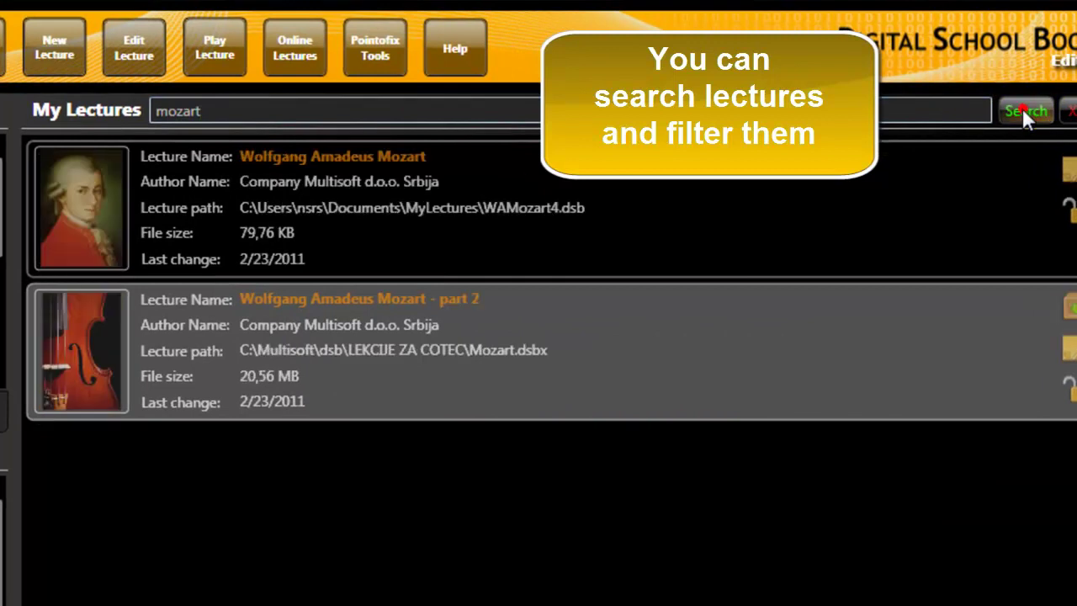
{"action": "left_click", "coordinate": [397, 202]}
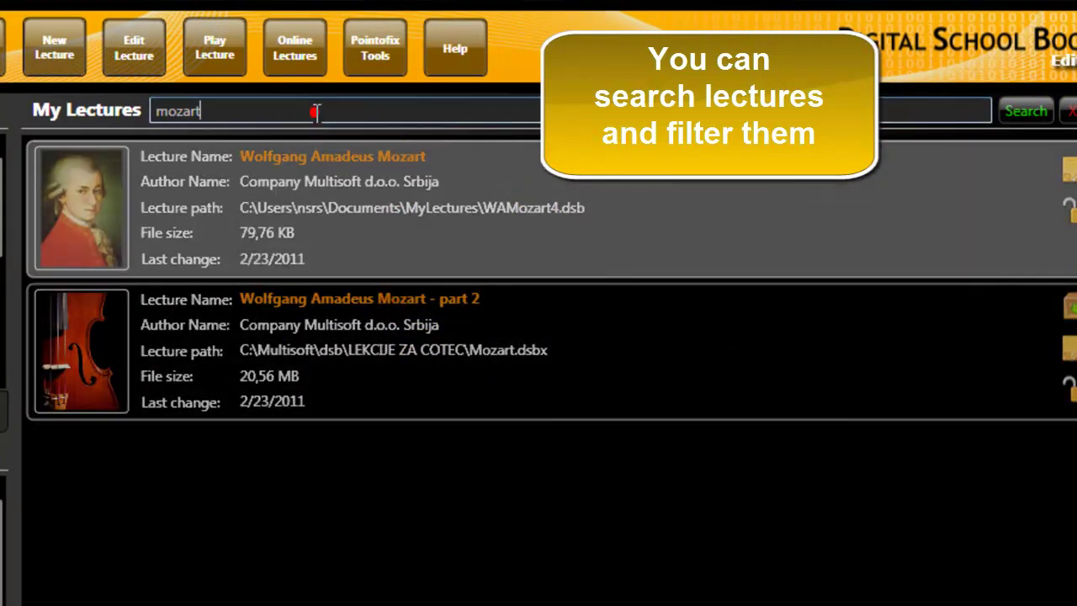
Replace the search term with "cell" and filter the lectures by it
{"action": "double_click", "coordinate": [316, 112]}
{"action": "type", "text": "cell"}
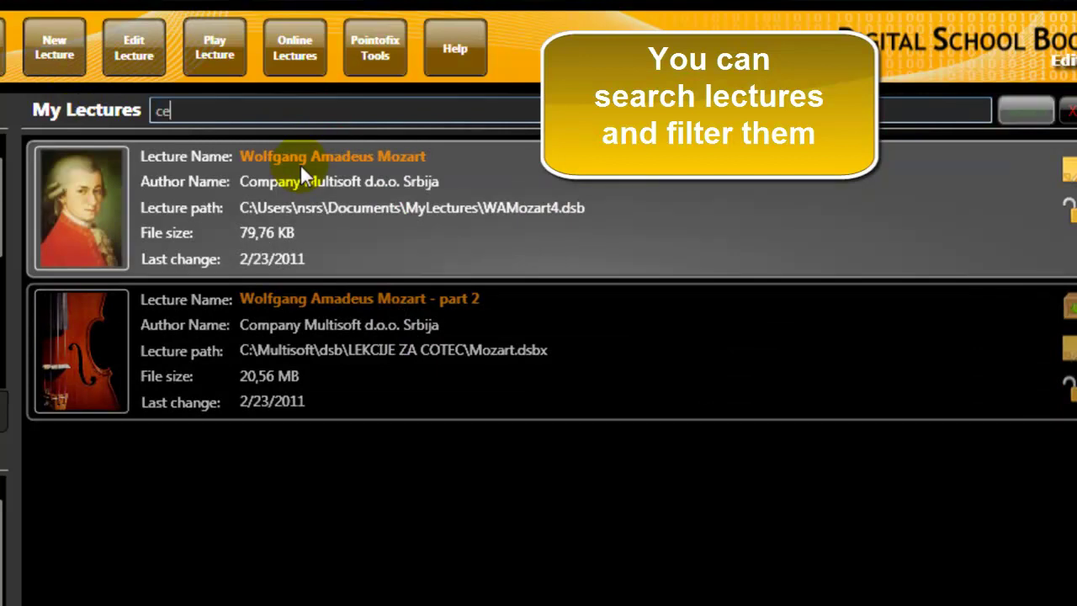
{"action": "left_click", "coordinate": [1010, 112]}
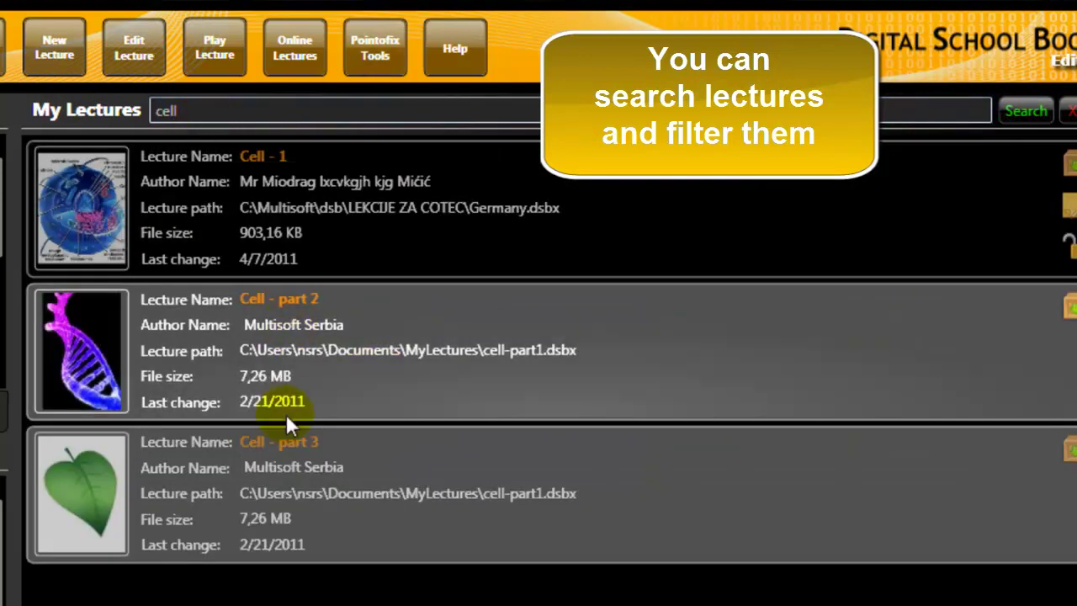
Search the lectures for "multisoft" and cancel the search to restore the full lecture list
{"action": "left_click", "coordinate": [202, 117]}
{"action": "double_click", "coordinate": [193, 115]}
{"action": "type", "text": "multisoft"}
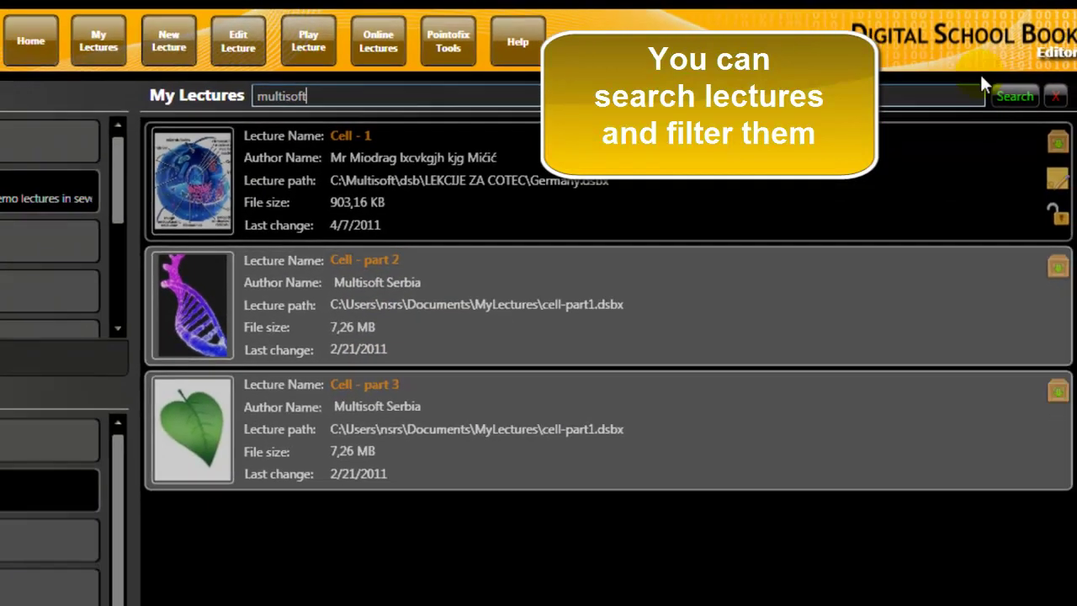
{"action": "left_click", "coordinate": [1024, 110]}
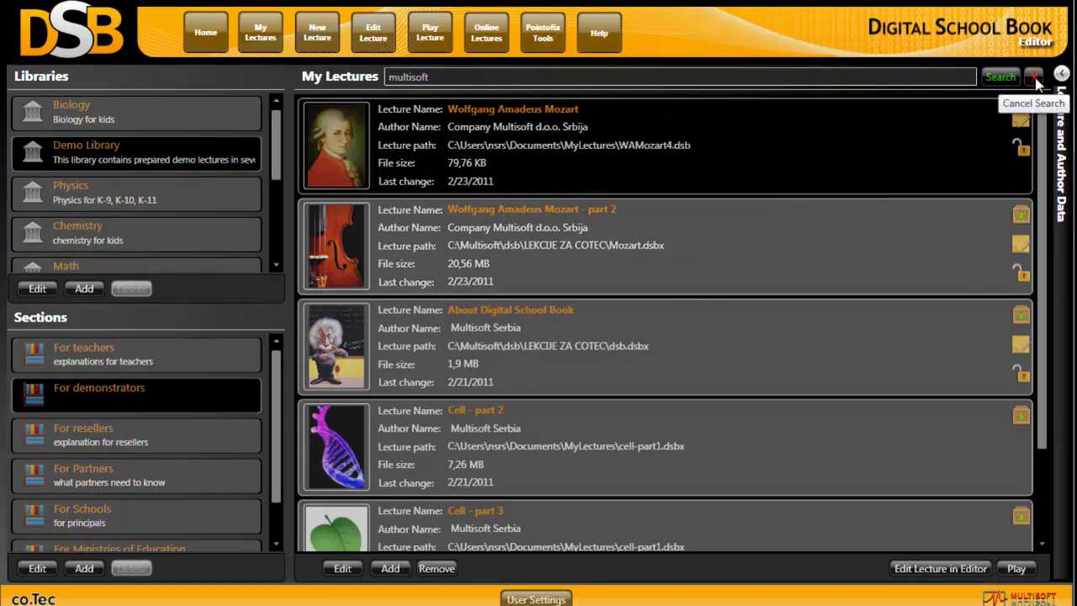
{"action": "left_click", "coordinate": [1035, 77]}
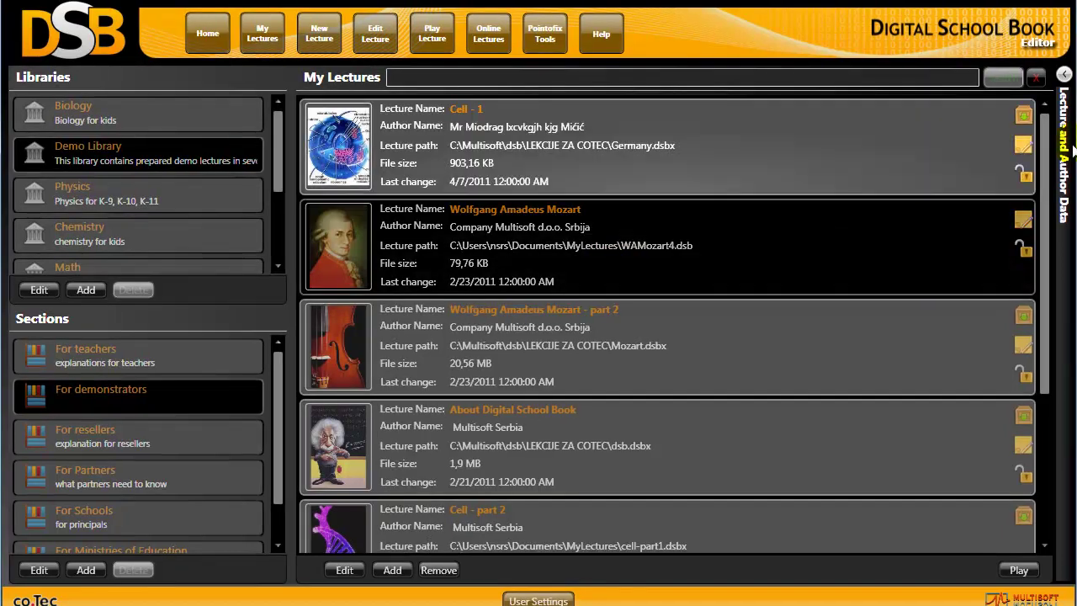
Expand the Lecture and Author Data pane and examine both the lecture data and author data of the Wolfgang Amadeus Mozart lecture
{"action": "left_click", "coordinate": [1063, 74]}
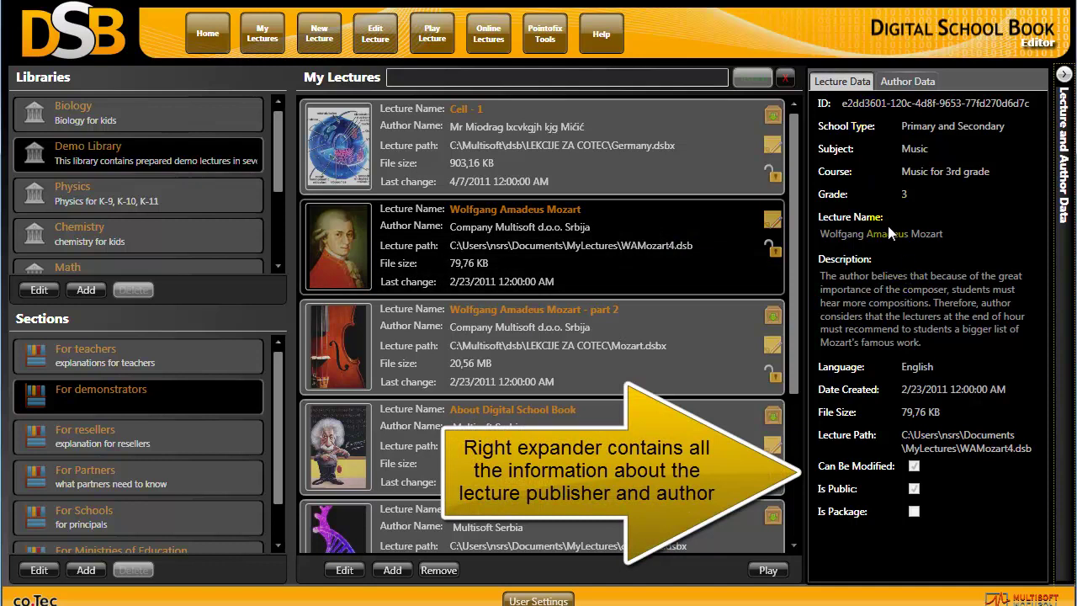
{"action": "left_click", "coordinate": [899, 82]}
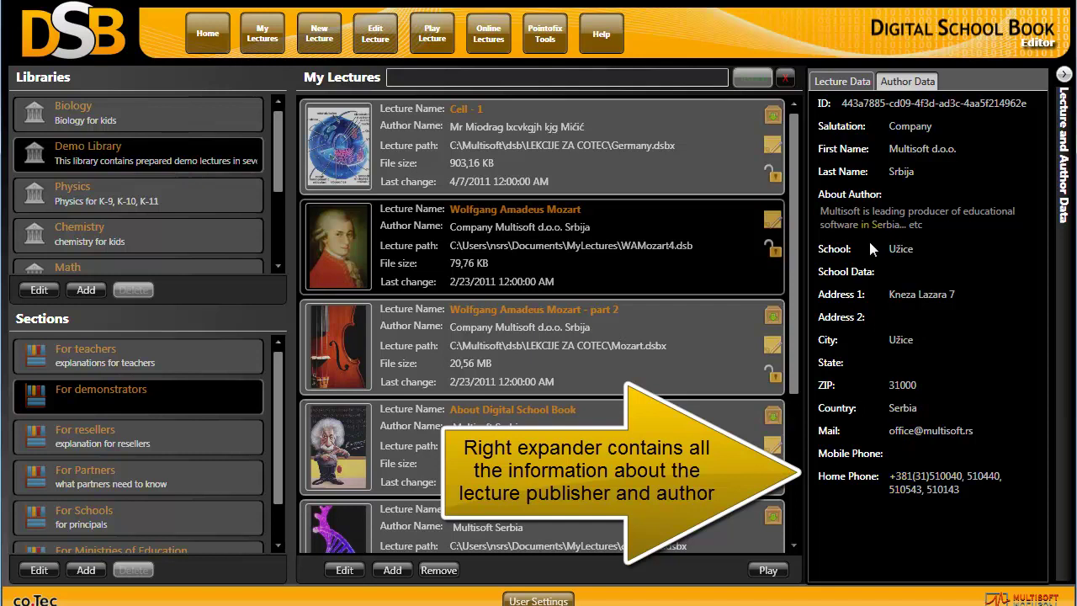
{"action": "left_click", "coordinate": [843, 82]}
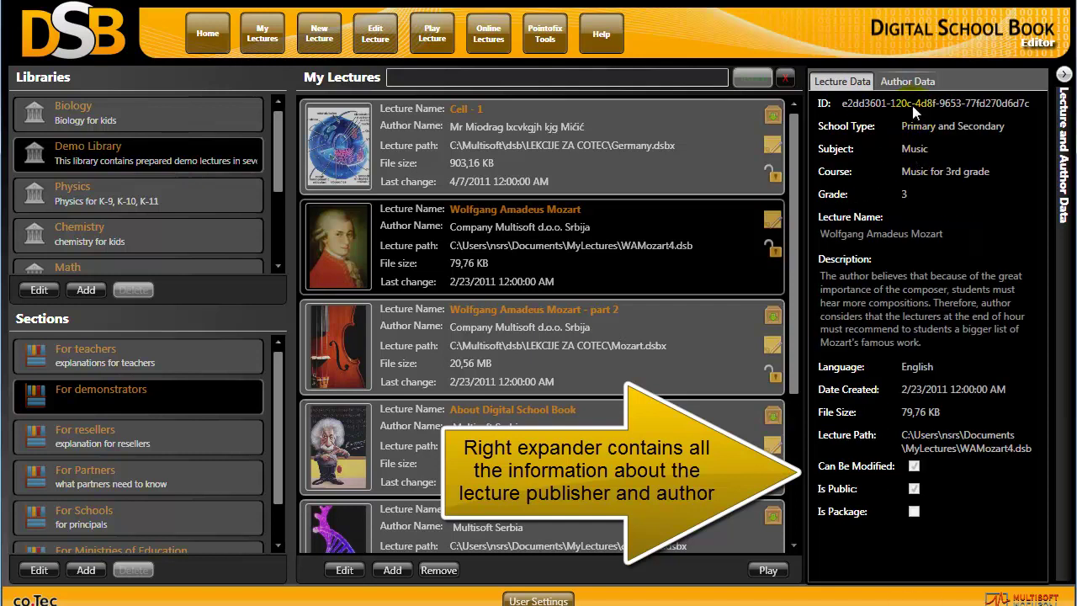
{"action": "left_click", "coordinate": [909, 80]}
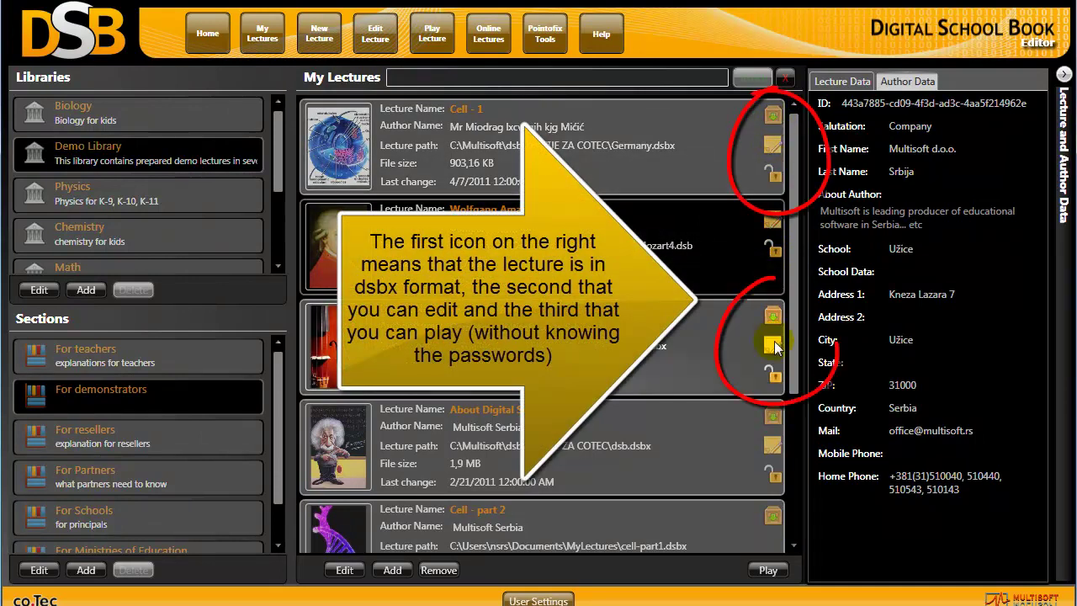
Check the format, edit and play icons of Cell - part 2 and About Digital School Book, and reselect the Wolfgang Amadeus Mozart lecture
{"action": "scroll", "coordinate": [793, 454], "scroll_direction": "down", "scroll_amount": 1}
{"action": "left_click", "coordinate": [659, 463]}
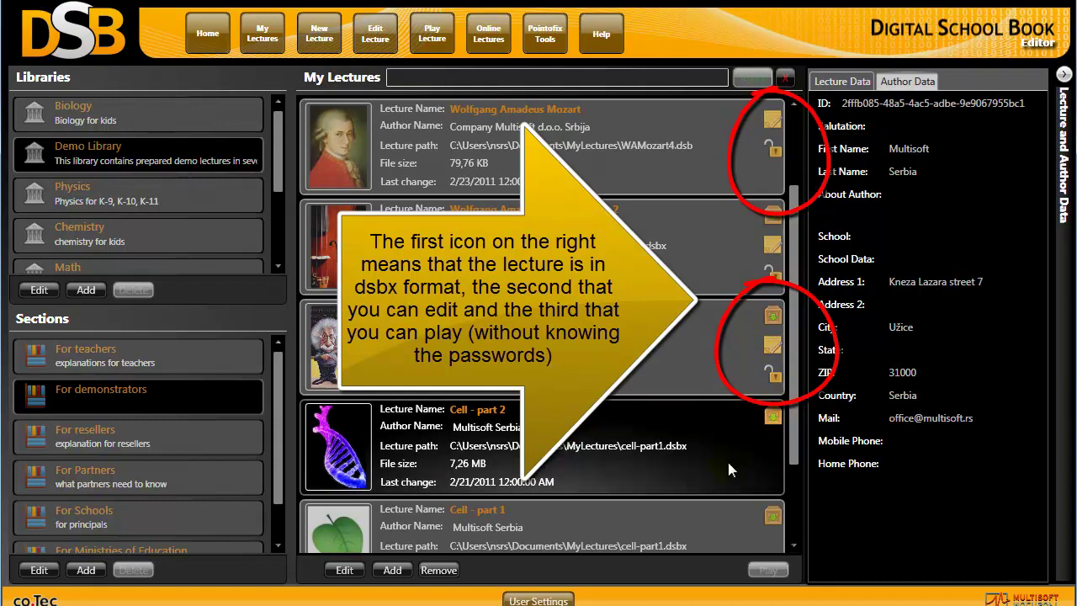
{"action": "left_click", "coordinate": [733, 379]}
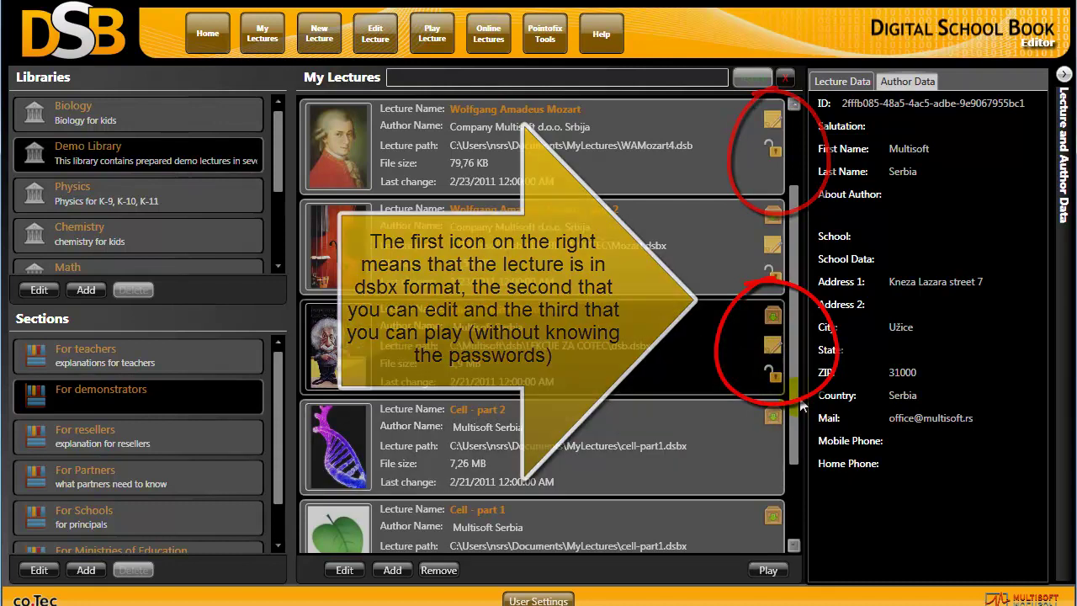
{"action": "scroll", "coordinate": [797, 396], "scroll_direction": "up", "scroll_amount": 1}
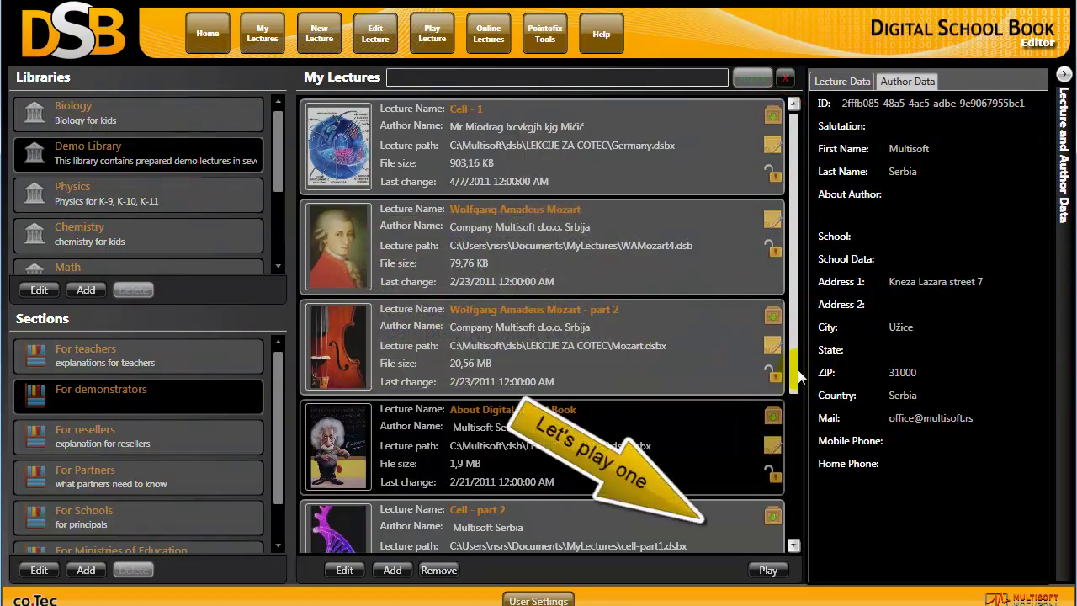
{"action": "left_click", "coordinate": [729, 273]}
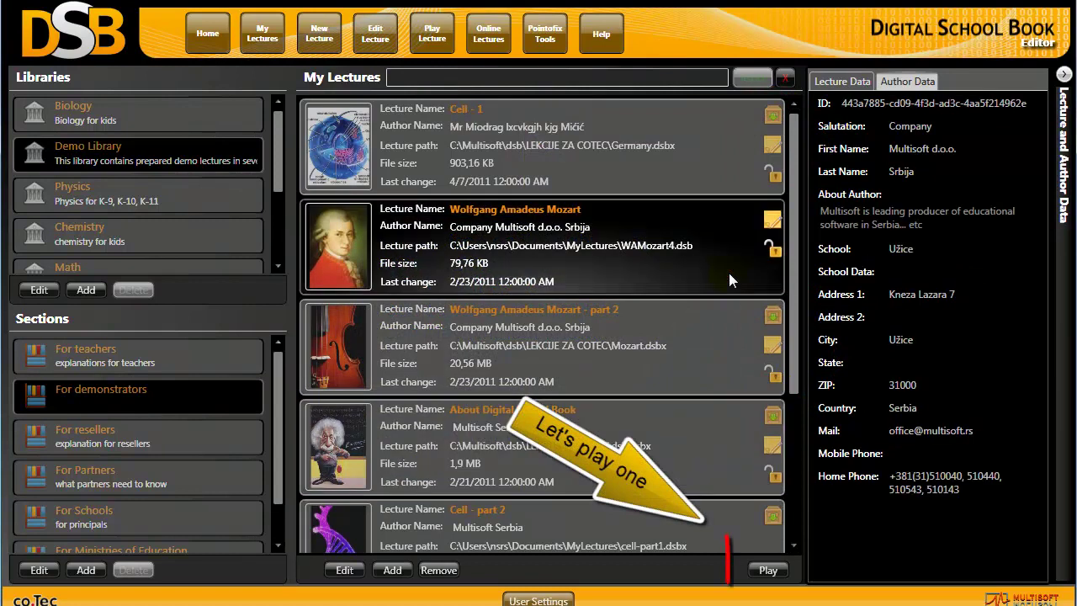